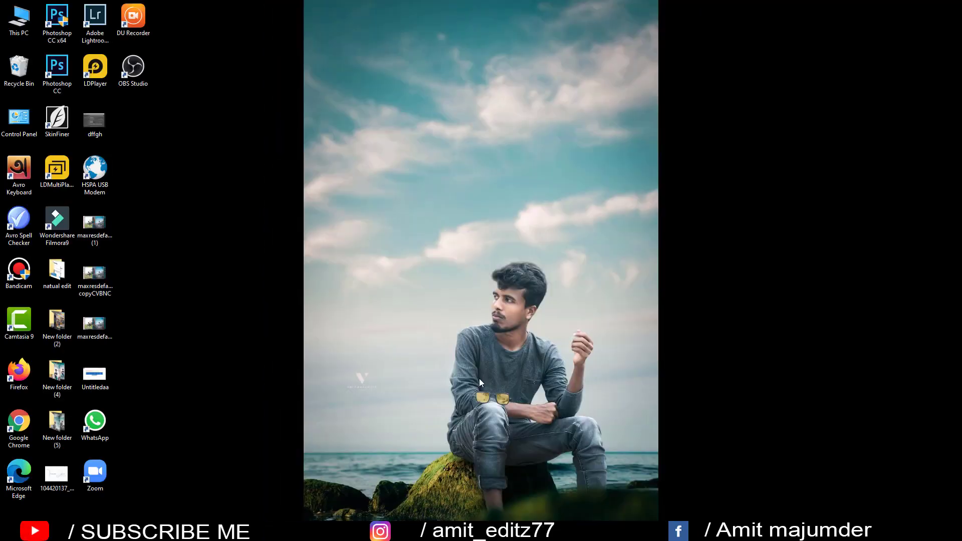
Refresh the Windows desktop twice from its right-click menu
right_click(436, 180)
click(445, 189)
right_click(446, 185)
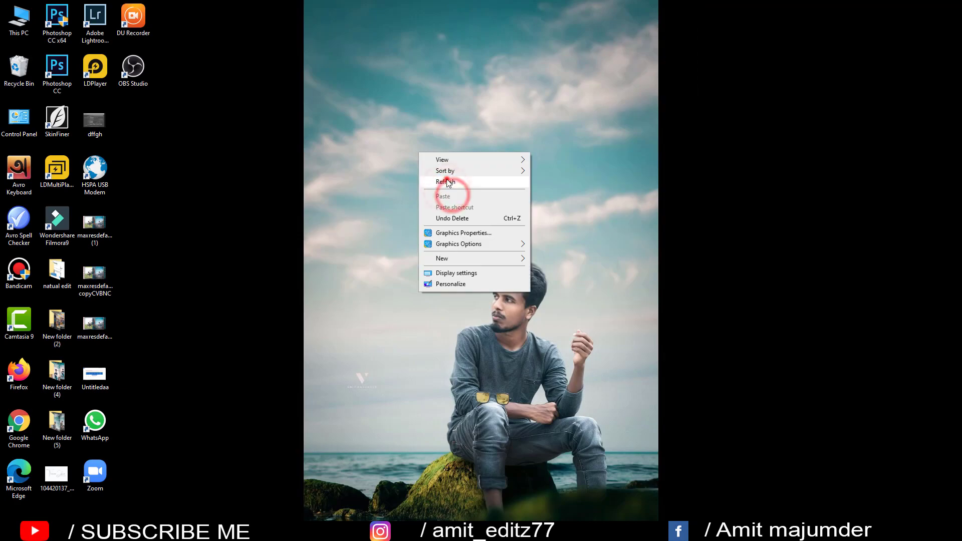
click(446, 179)
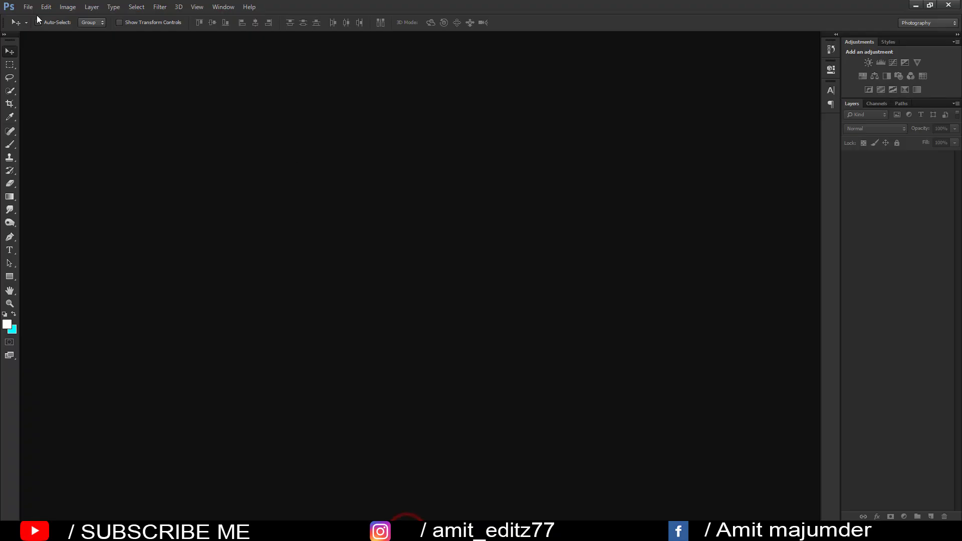
Open jghjk.jpg and hjkjhk copyaaaa.jpg together through File > Open
click(28, 7)
click(39, 26)
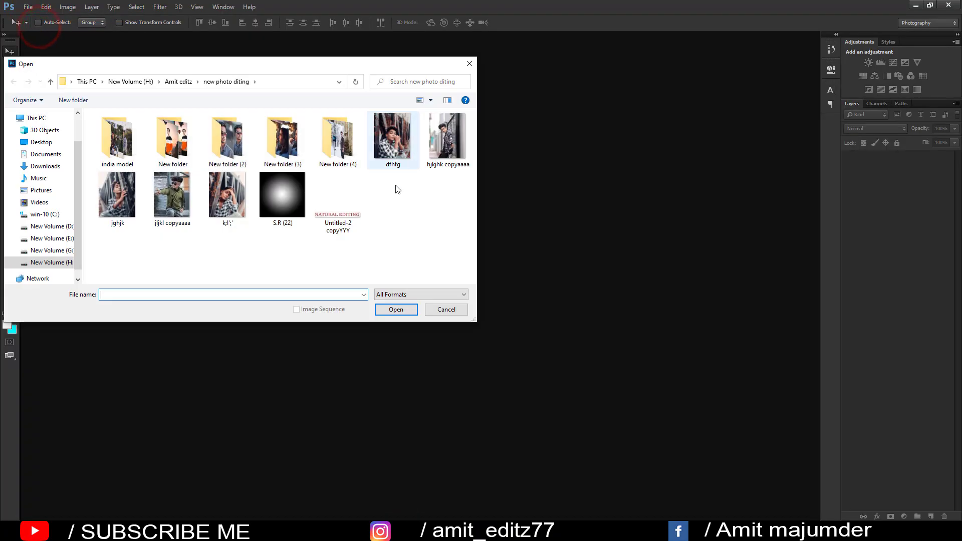
click(117, 194)
ctrl+click(443, 141)
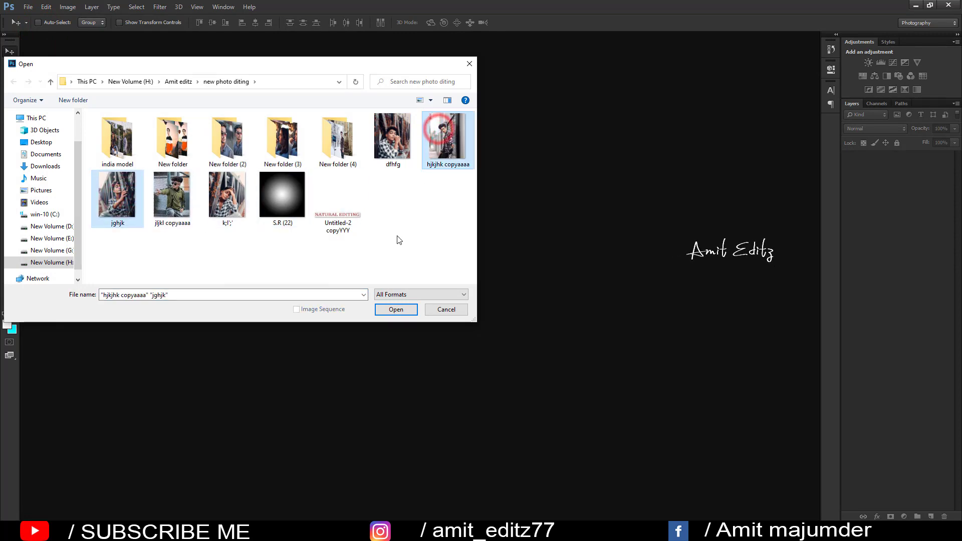
click(395, 310)
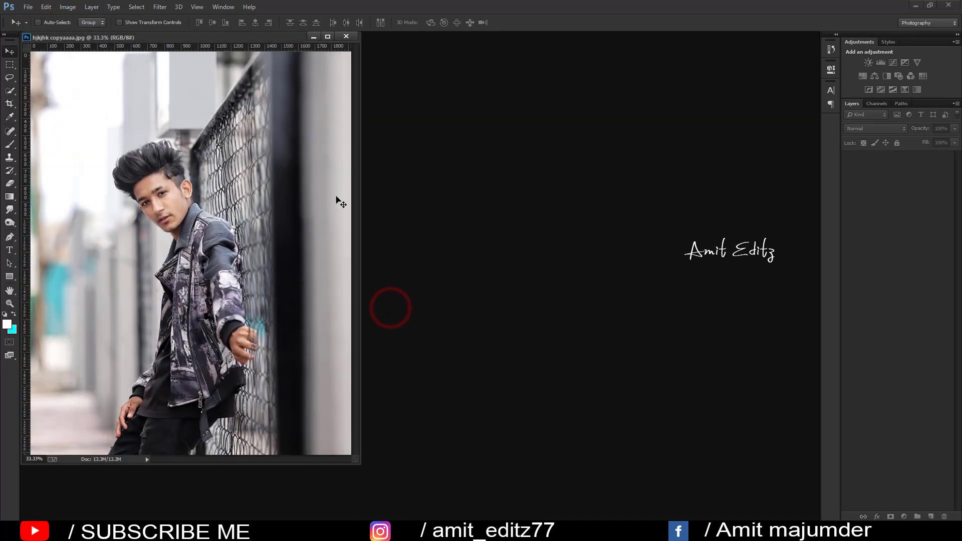
Arrange the two photo windows side by side, with the fence portrait on the right
drag(211, 50, 628, 134)
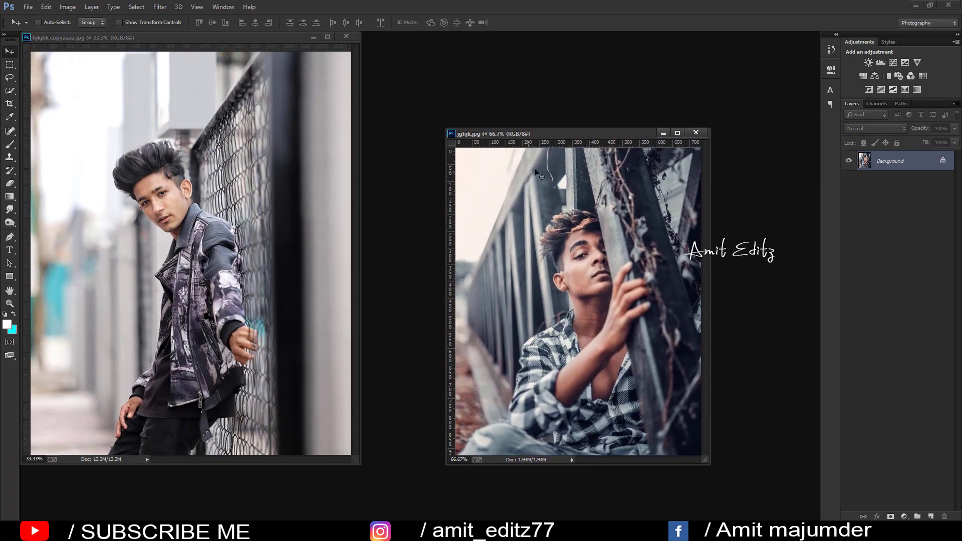
drag(547, 139, 151, 134)
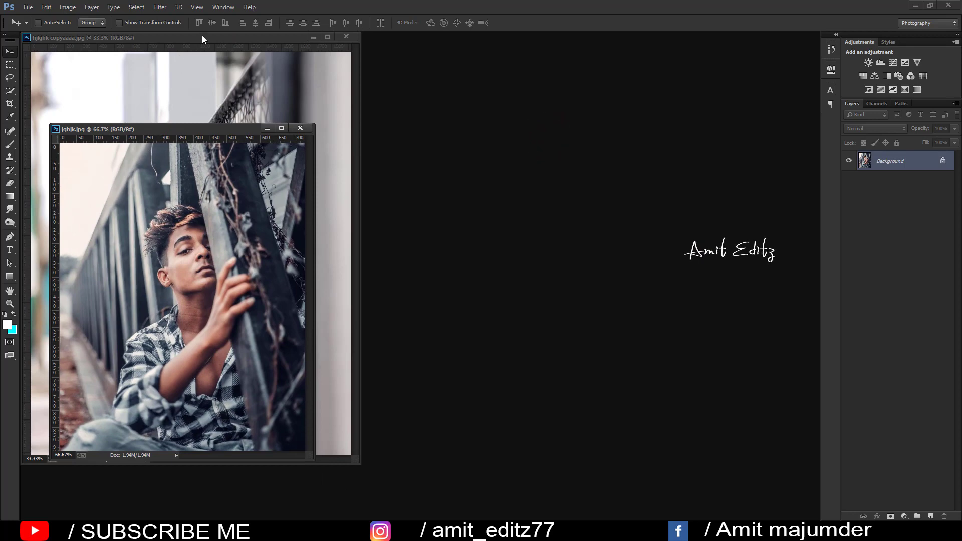
drag(203, 39, 544, 59)
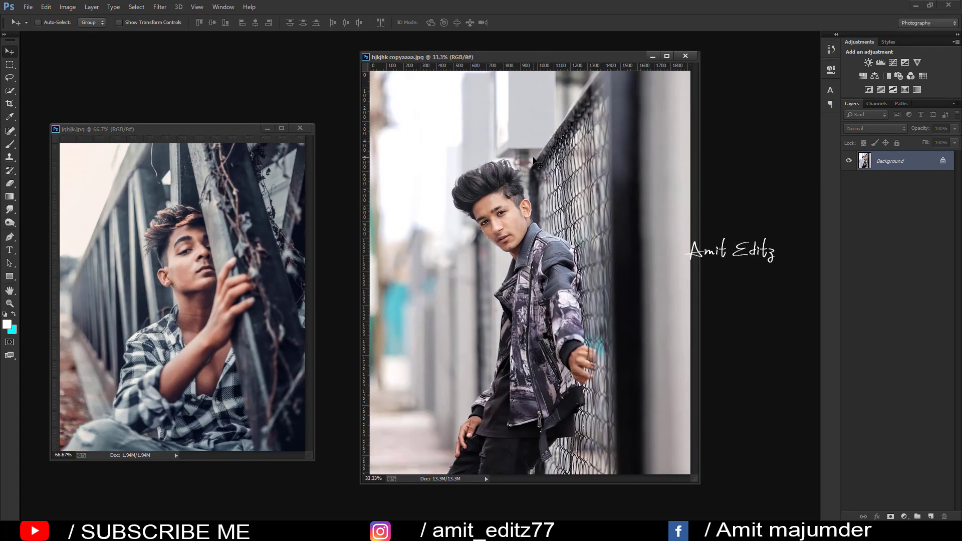
Duplicate the Background layer and apply Auto Contrast to the copy
drag(887, 178, 931, 517)
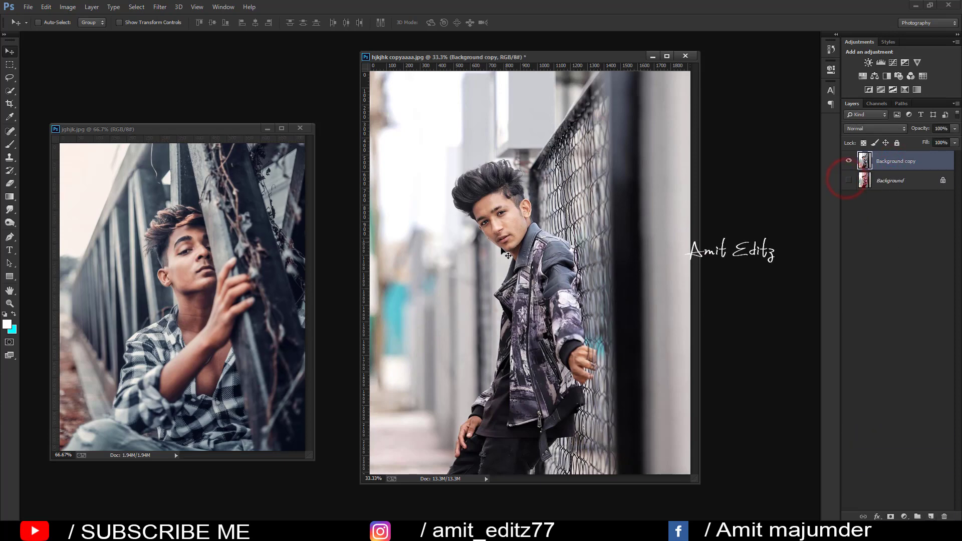
click(159, 6)
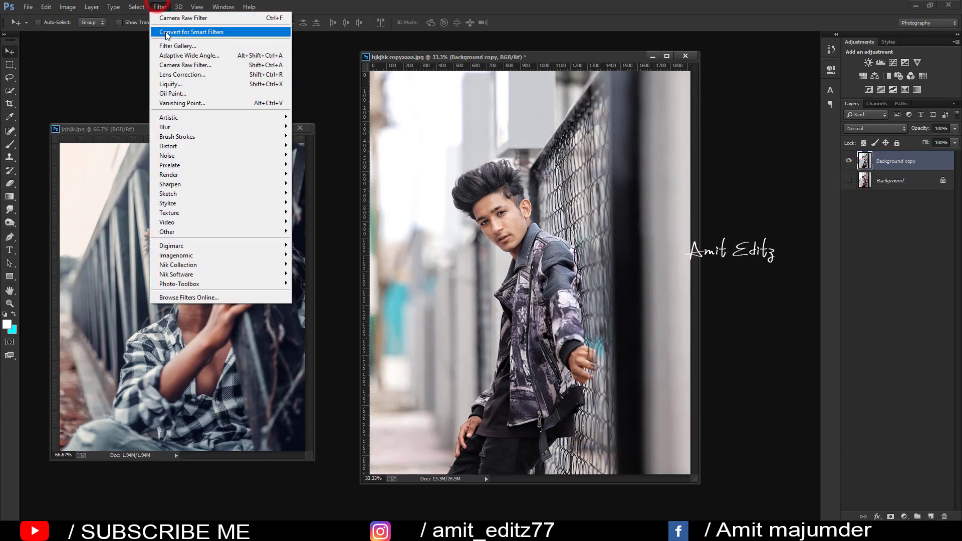
click(84, 56)
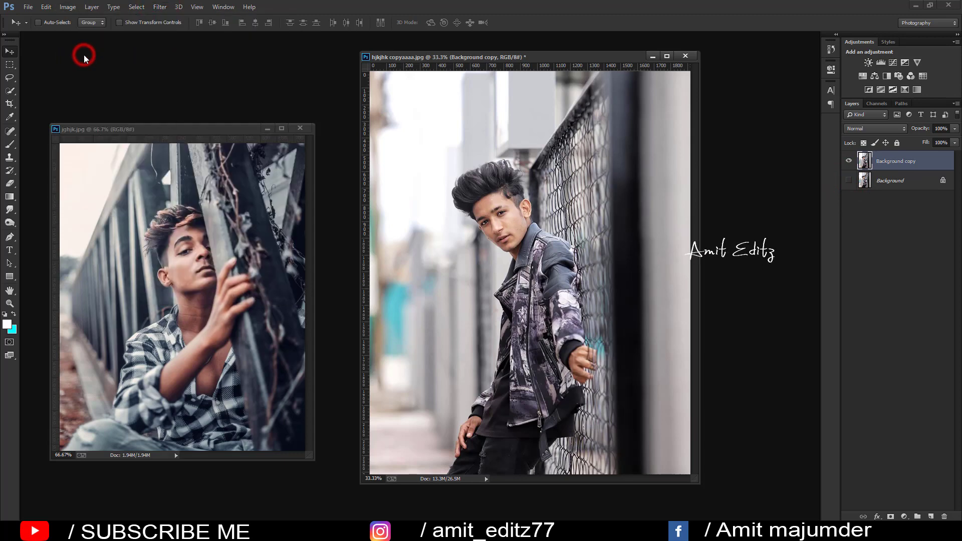
Reduce noise with Noiseware Professional, then bring up the Camera Raw Filter
click(159, 6)
mouse_move(176, 255)
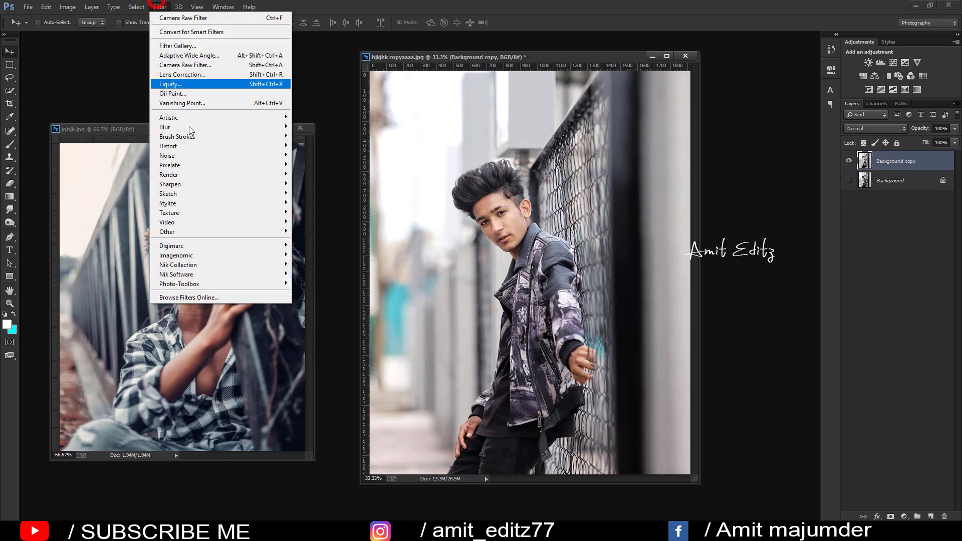
click(321, 256)
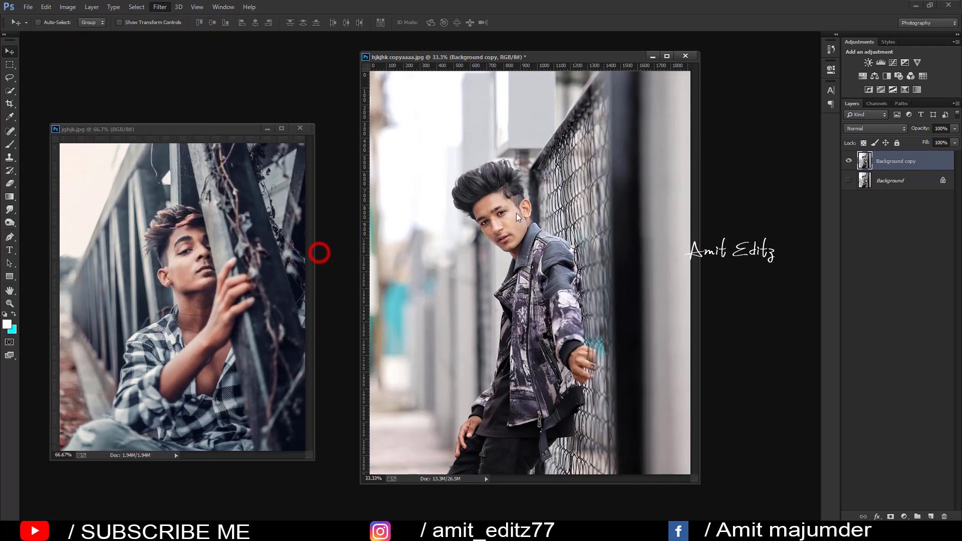
click(652, 103)
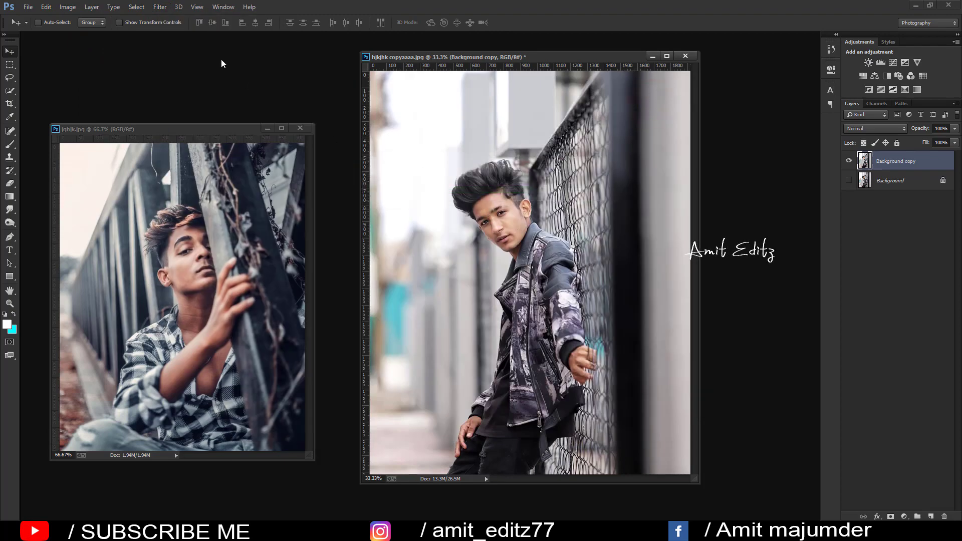
click(159, 7)
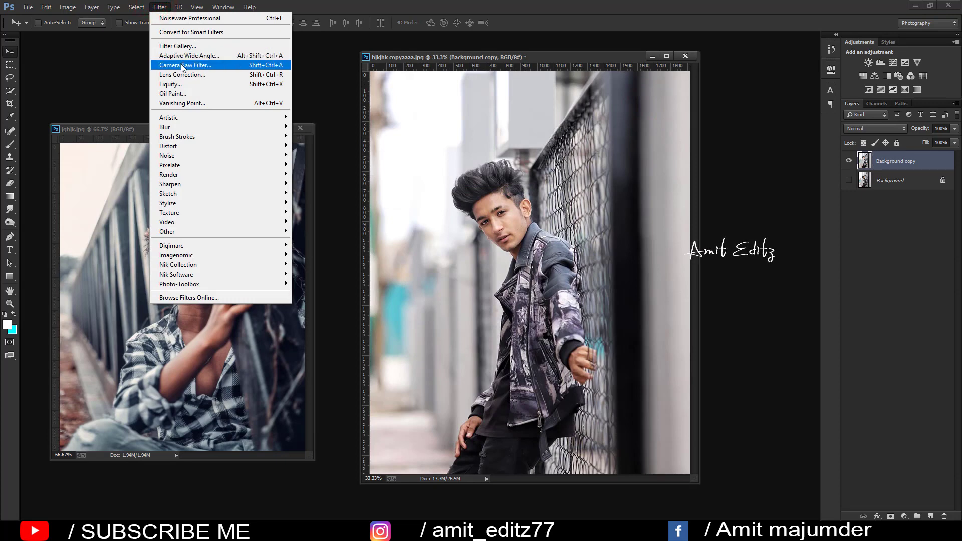
click(183, 66)
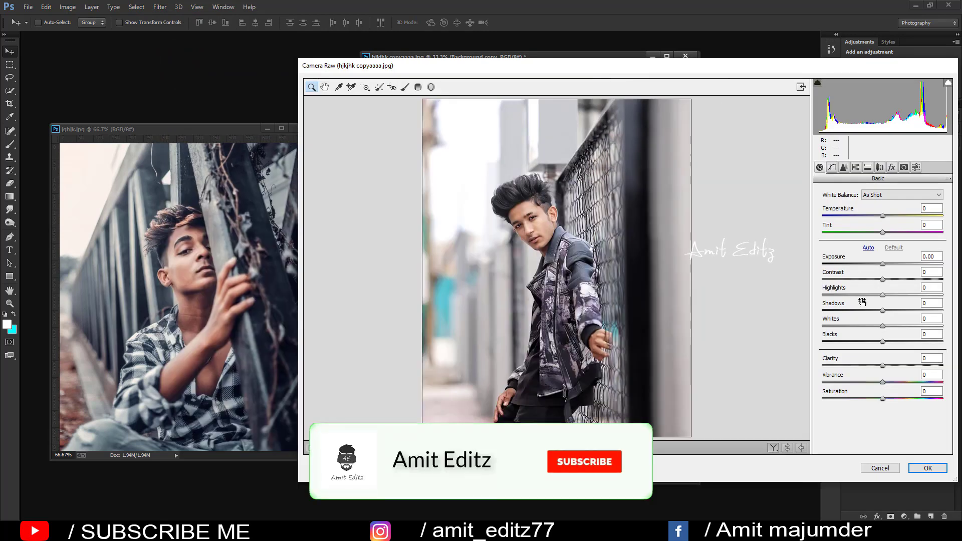
In Camera Raw Basic, set Contrast -4, Highlights -15, Shadows +13, Whites -43, Blacks +13, Clarity +6, and lower Saturation
mouse_move(882, 279)
mouse_down()
mouse_move(828, 294)
mouse_move(859, 299)
mouse_move(822, 326)
mouse_up()
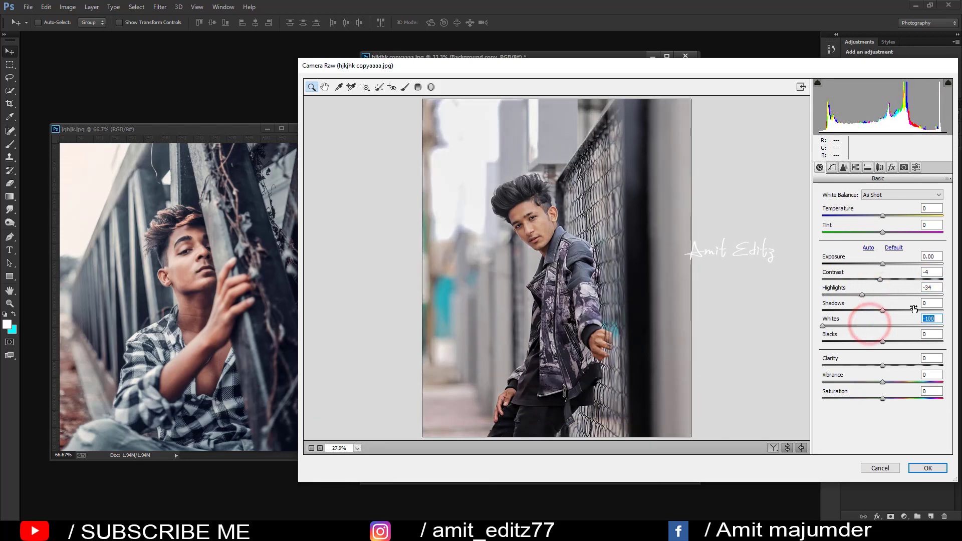
mouse_move(884, 310)
mouse_down()
mouse_move(902, 315)
mouse_move(890, 341)
mouse_up()
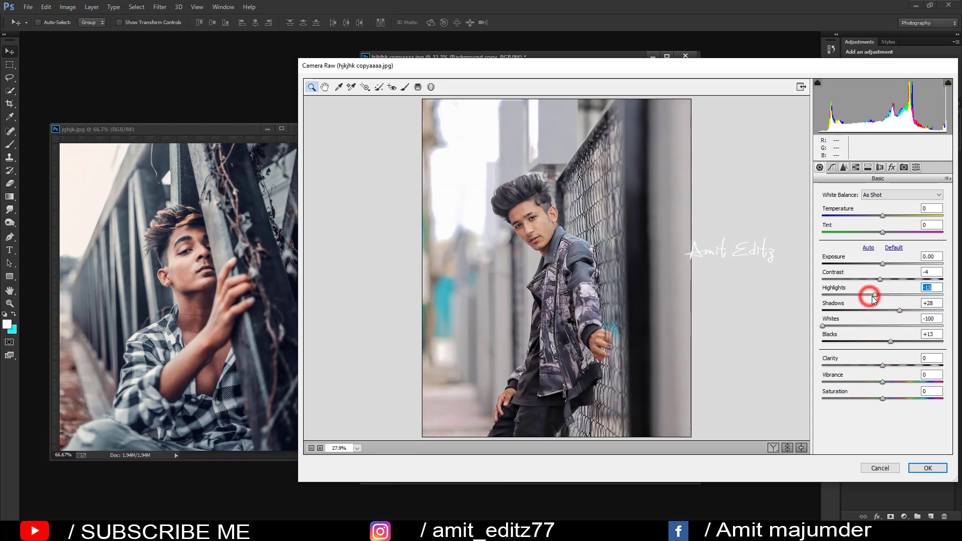
drag(863, 295, 843, 296)
click(830, 325)
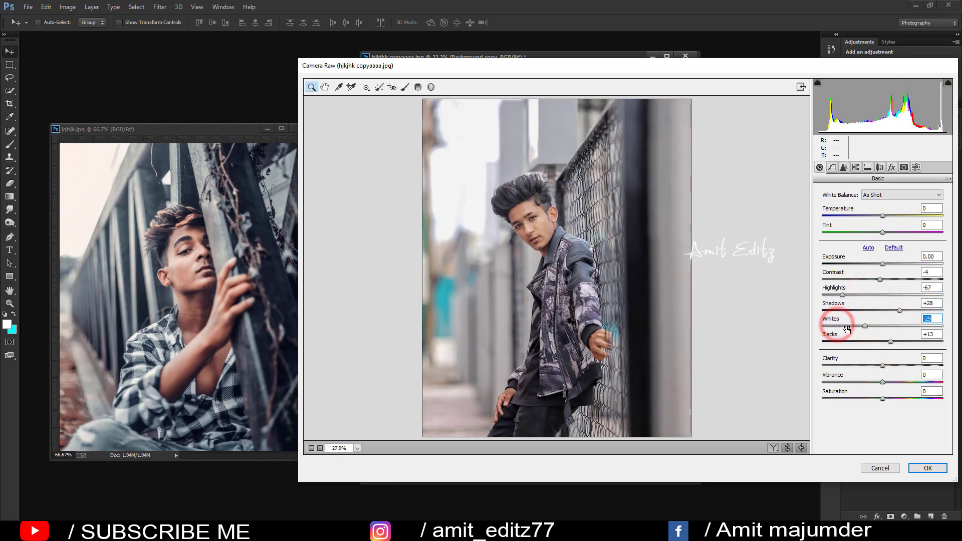
drag(878, 310, 891, 311)
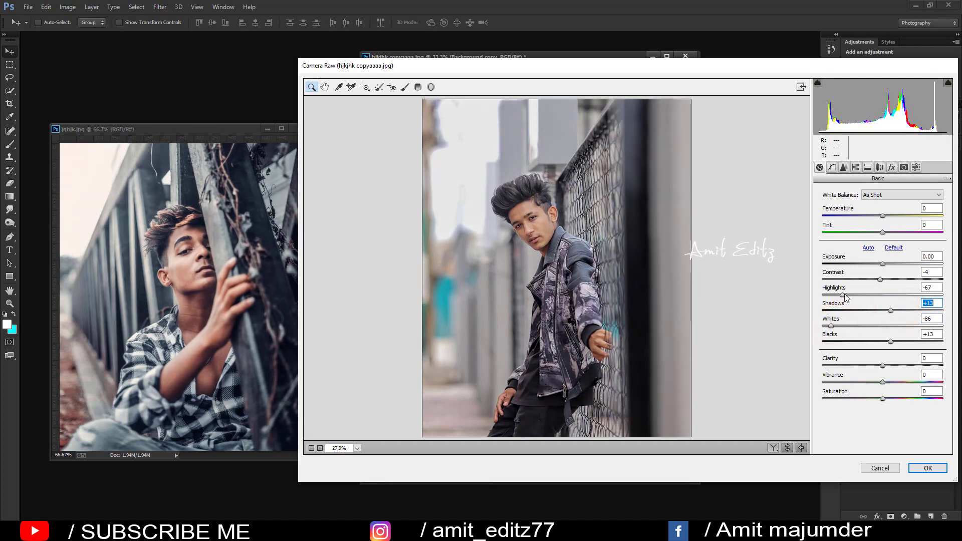
drag(844, 295, 877, 295)
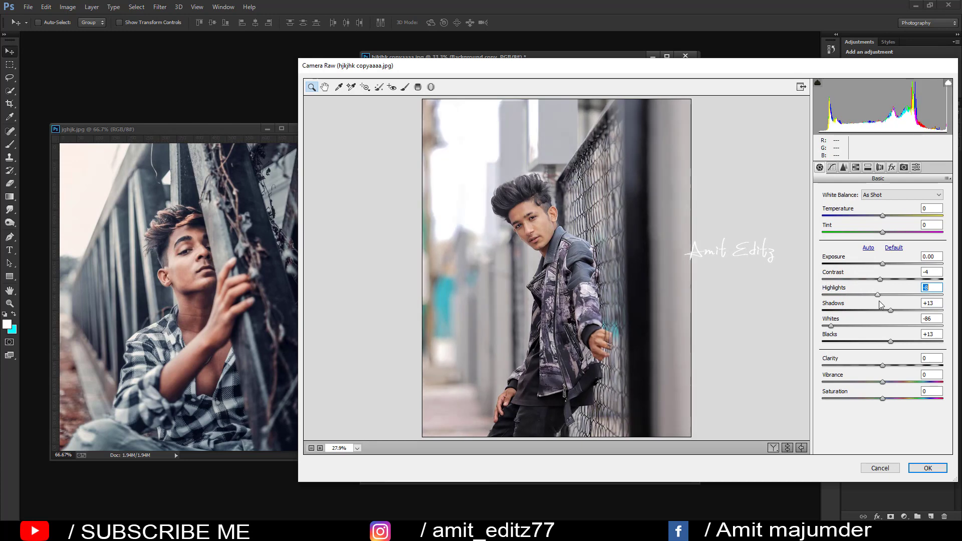
mouse_move(832, 326)
mouse_down()
mouse_move(867, 334)
mouse_move(859, 332)
mouse_up()
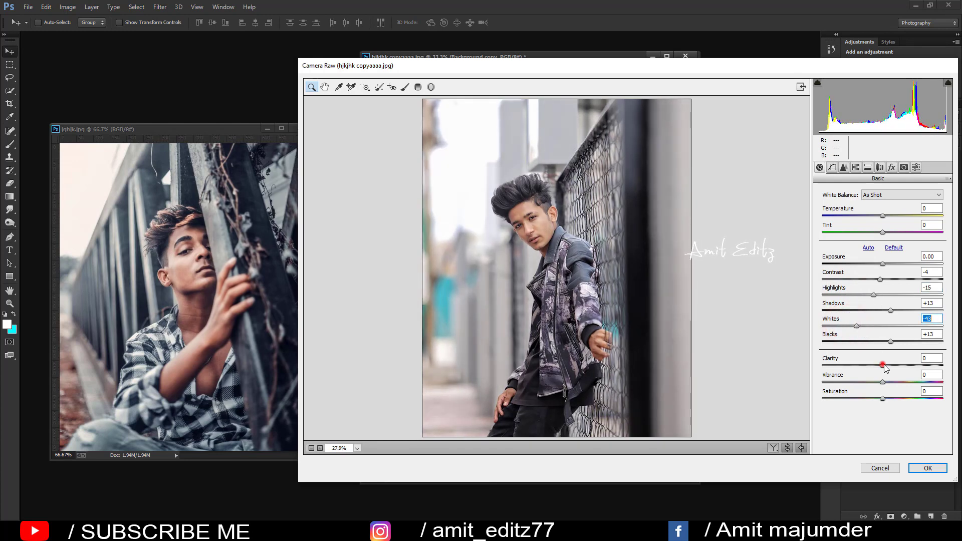
mouse_move(884, 368)
mouse_down()
mouse_move(865, 399)
mouse_move(915, 401)
mouse_up()
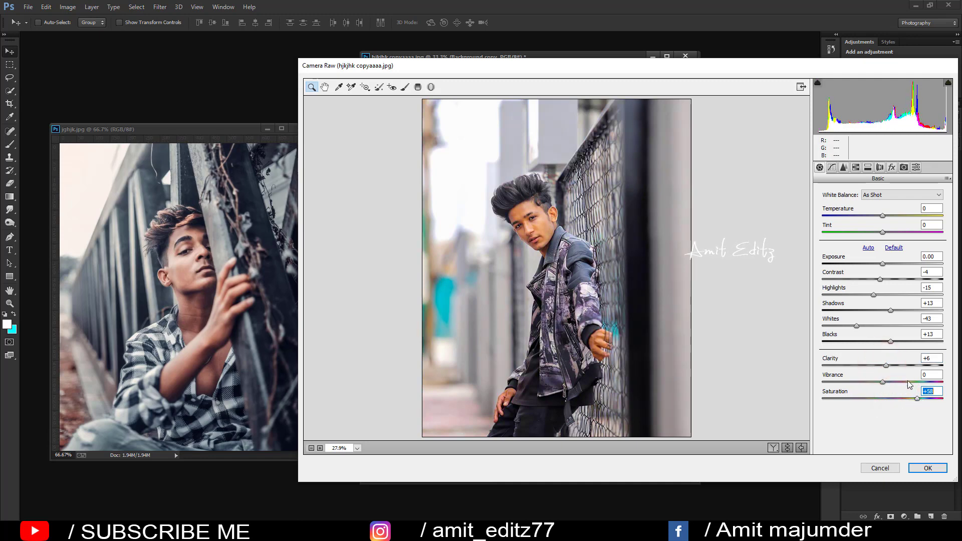
click(856, 167)
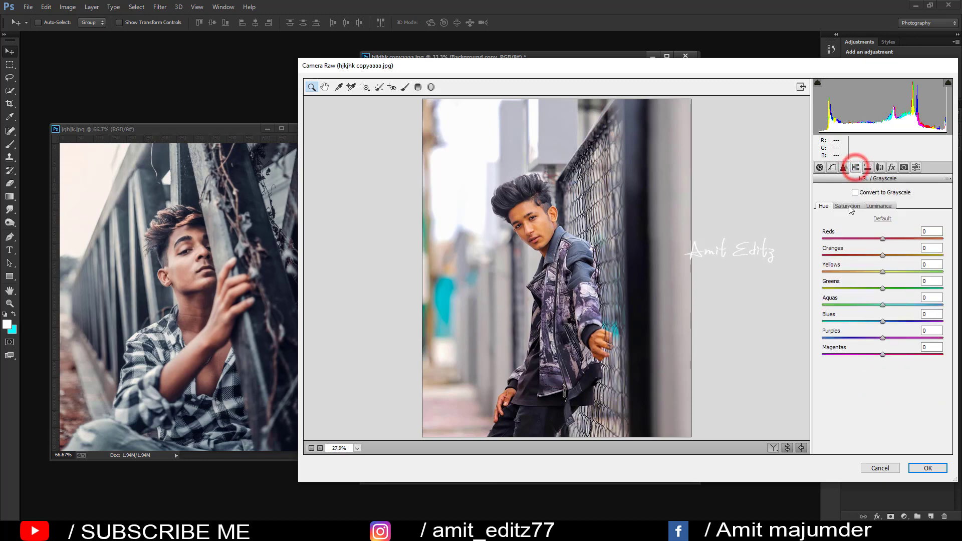
Shift the orange and red hues in HSL and slightly desaturate the oranges
click(847, 206)
click(824, 206)
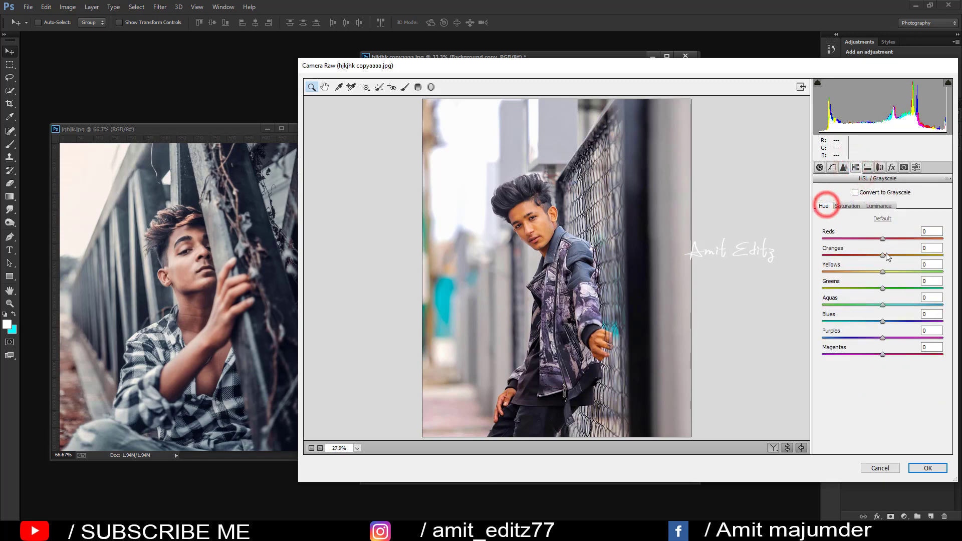
mouse_move(882, 255)
mouse_down()
mouse_move(910, 256)
mouse_move(868, 255)
mouse_up()
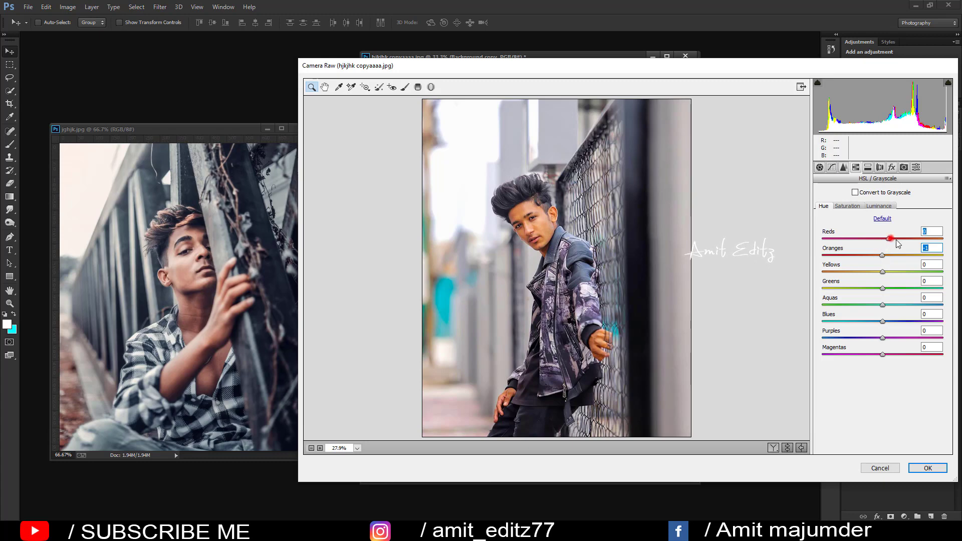
mouse_move(897, 242)
mouse_down()
mouse_move(872, 245)
mouse_move(939, 241)
mouse_up()
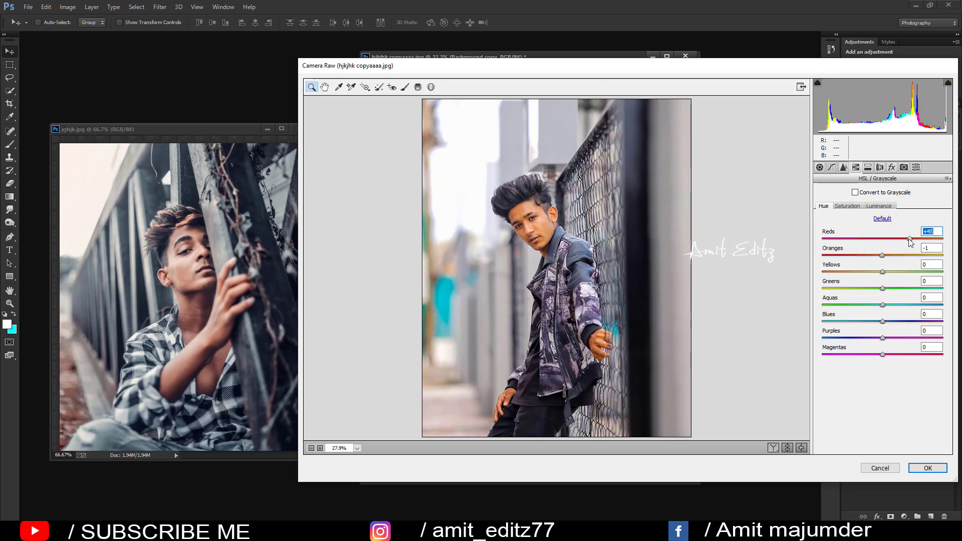
click(846, 206)
drag(882, 255, 868, 254)
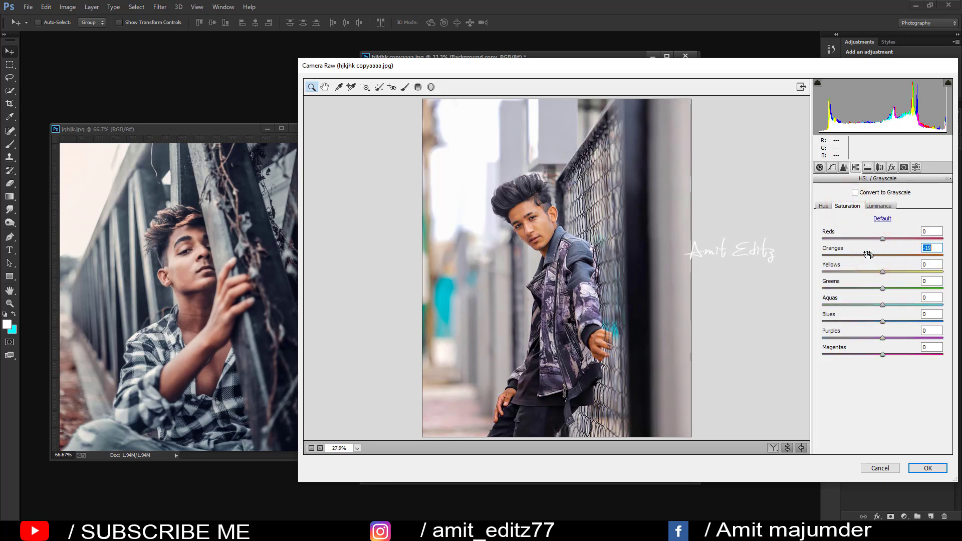
Brighten the reds, desaturate aquas and blues to -100, and add a -21 post-crop vignette
click(879, 206)
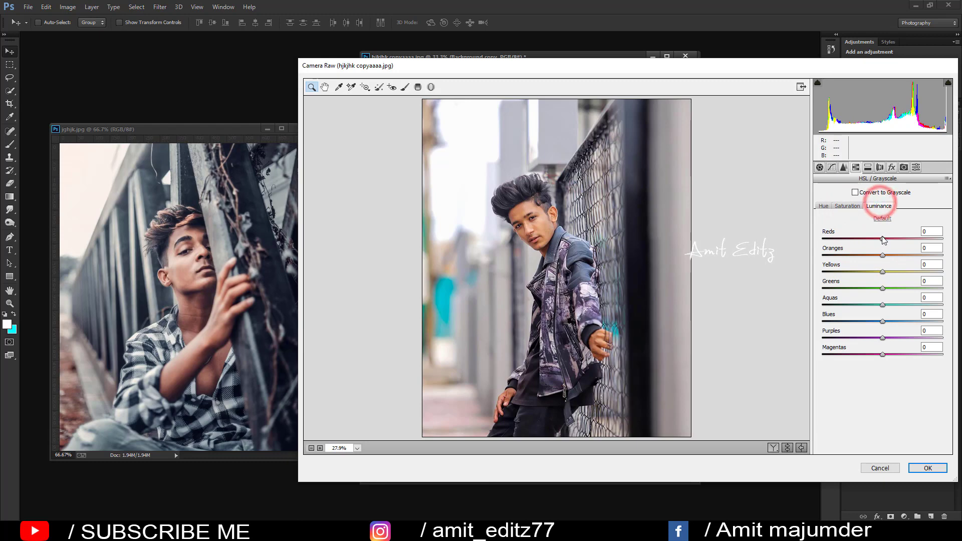
mouse_move(882, 238)
mouse_down()
mouse_move(902, 239)
mouse_move(890, 255)
mouse_up()
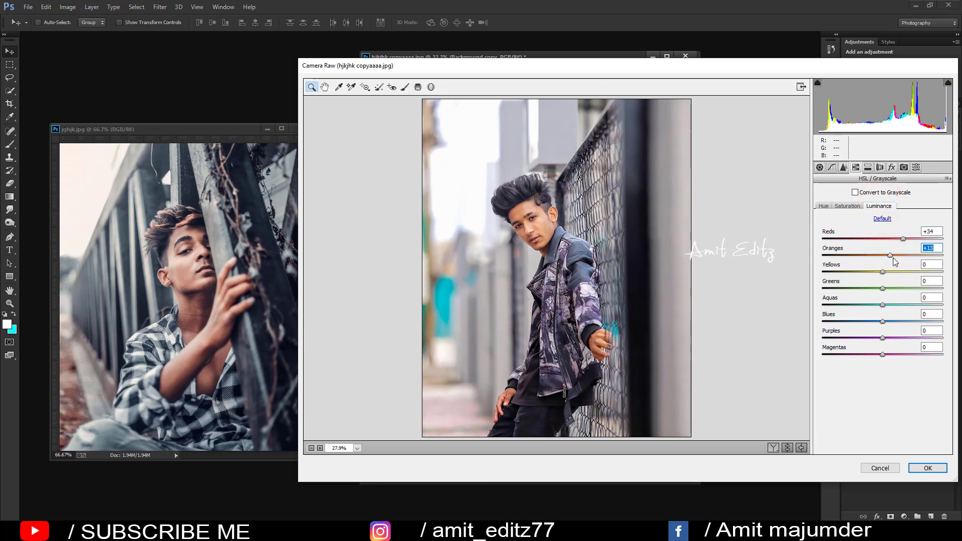
click(847, 206)
mouse_move(870, 288)
mouse_down()
mouse_move(822, 288)
mouse_move(822, 305)
mouse_up()
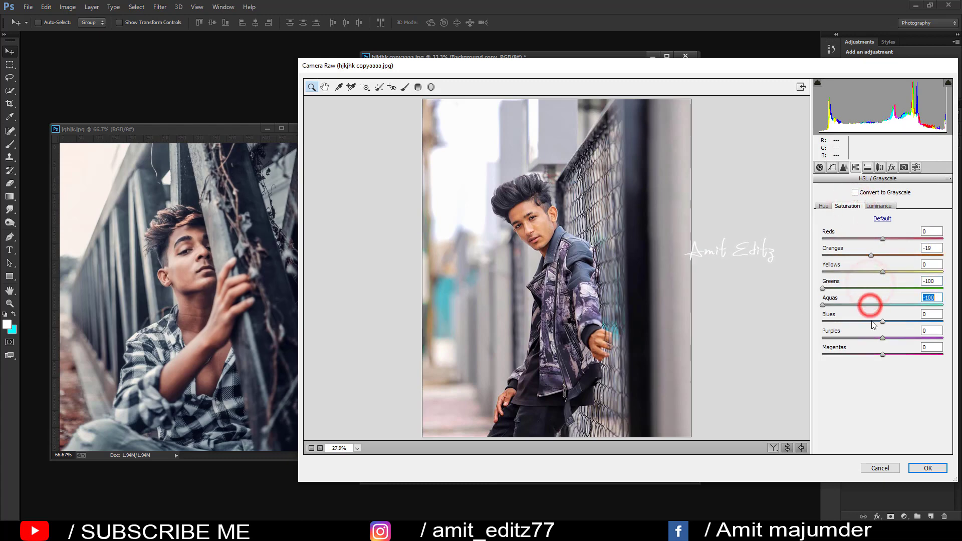
drag(872, 321, 822, 321)
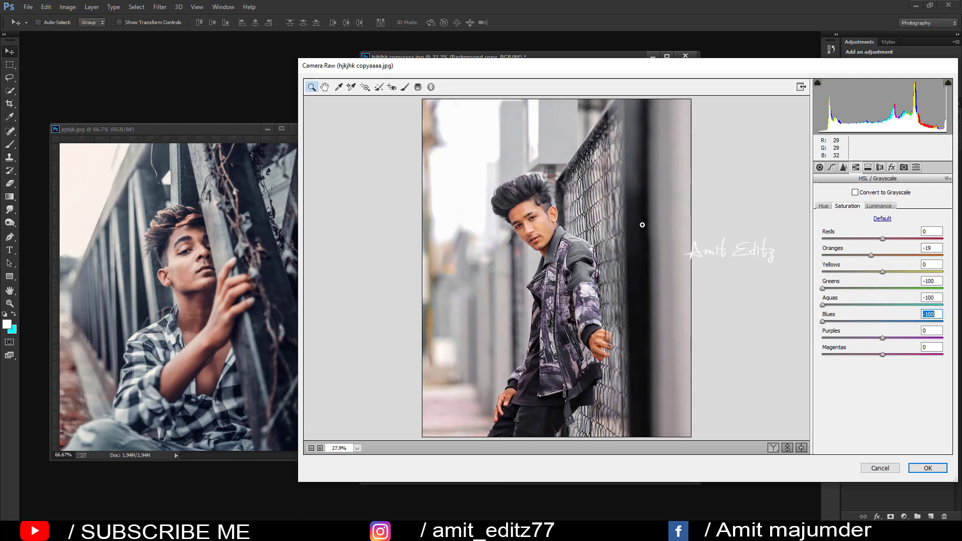
click(892, 167)
mouse_move(882, 297)
mouse_down()
mouse_move(870, 297)
mouse_move(868, 313)
mouse_move(889, 346)
mouse_up()
Refine the vignette, deepening it slightly and widening the midpoint to 45
click(886, 345)
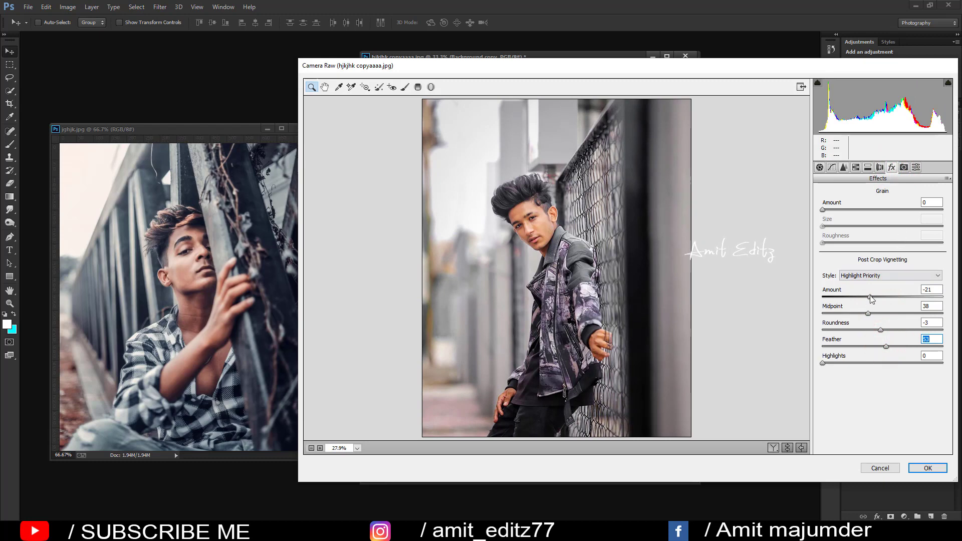
drag(870, 296, 876, 313)
drag(887, 346, 886, 346)
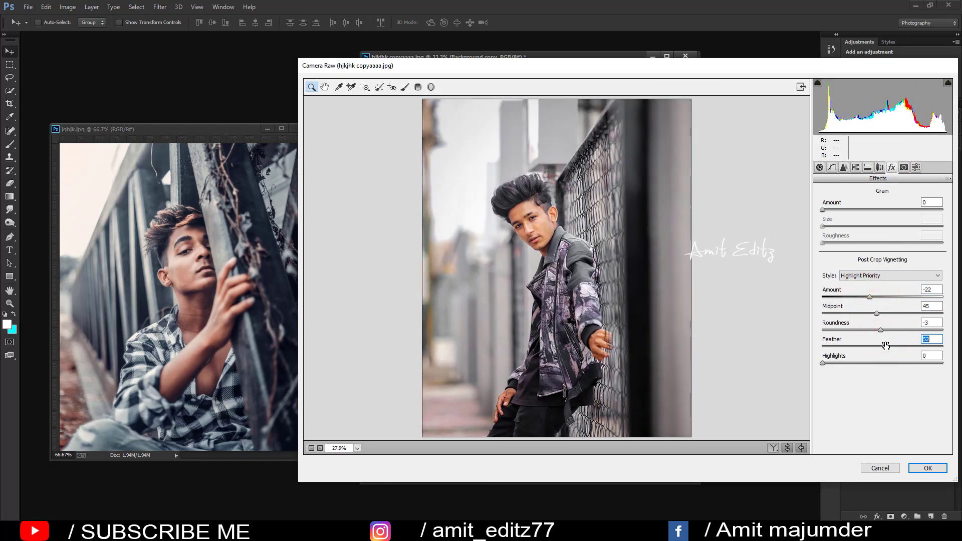
Tint split-toning highlights toward cyan-blue and cool the Temperature to -3
click(868, 168)
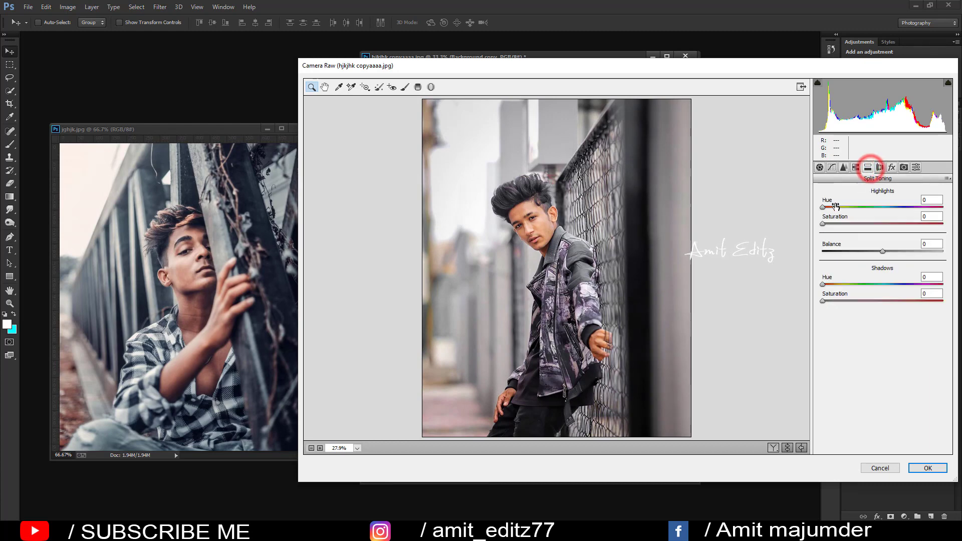
drag(836, 207, 889, 217)
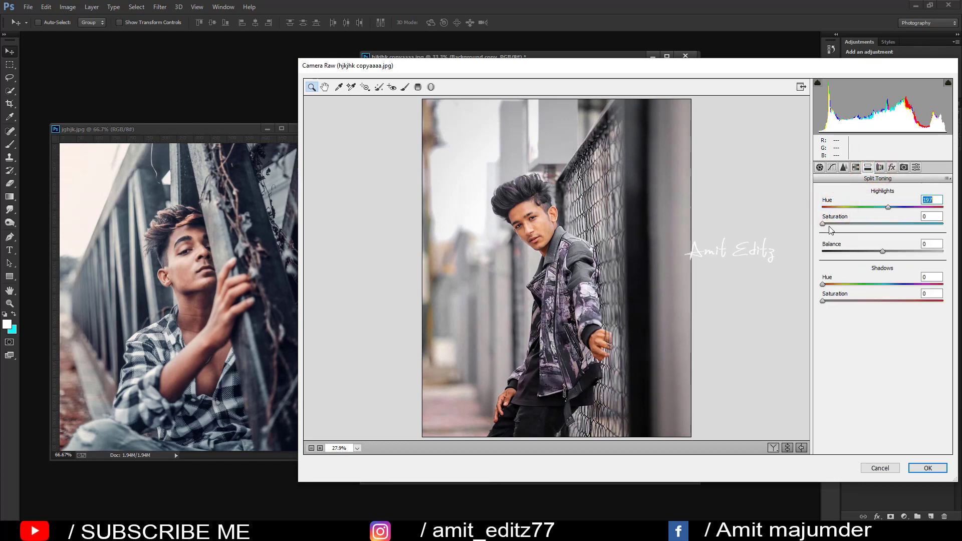
drag(830, 227, 827, 227)
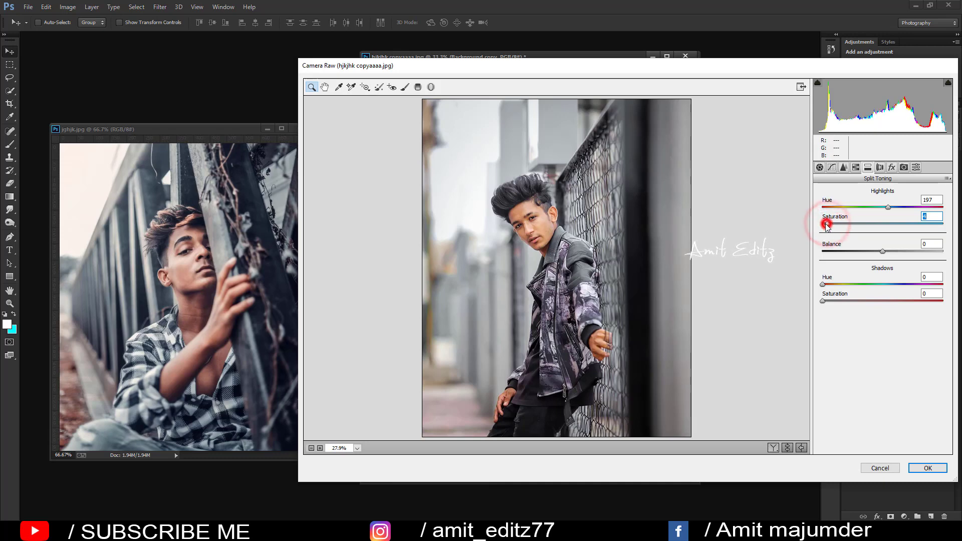
click(820, 167)
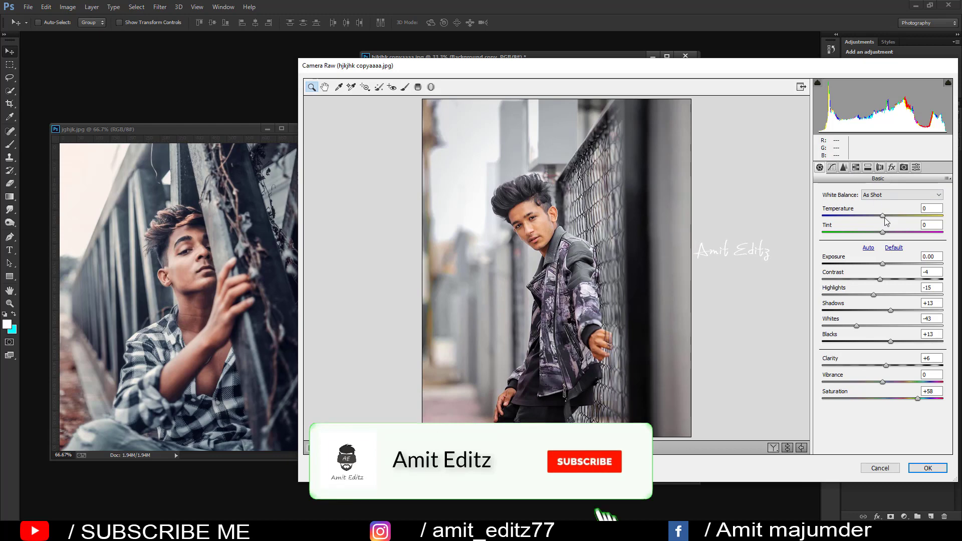
drag(883, 216, 881, 215)
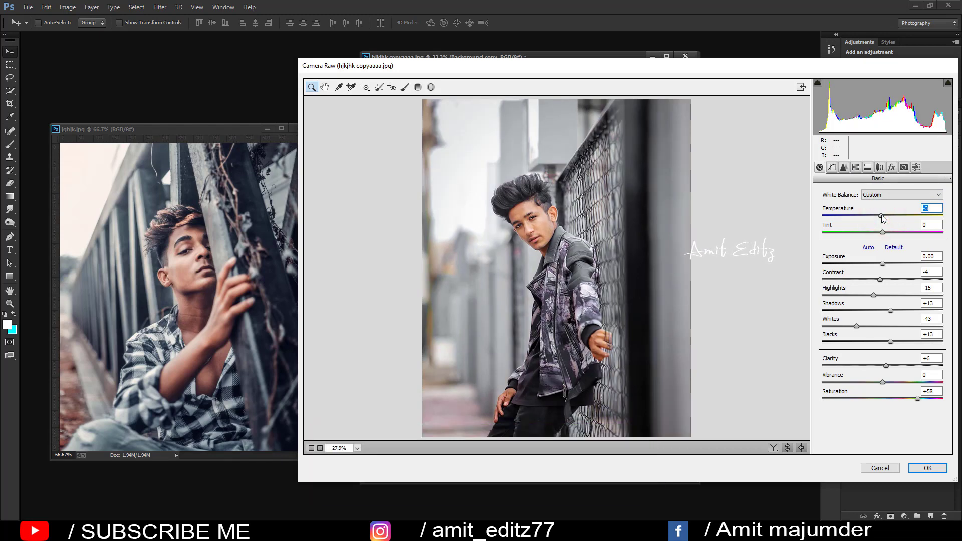
In Camera Calibration, set Blue Hue -13, Blue Saturation +11 and Green Hue +9
click(904, 167)
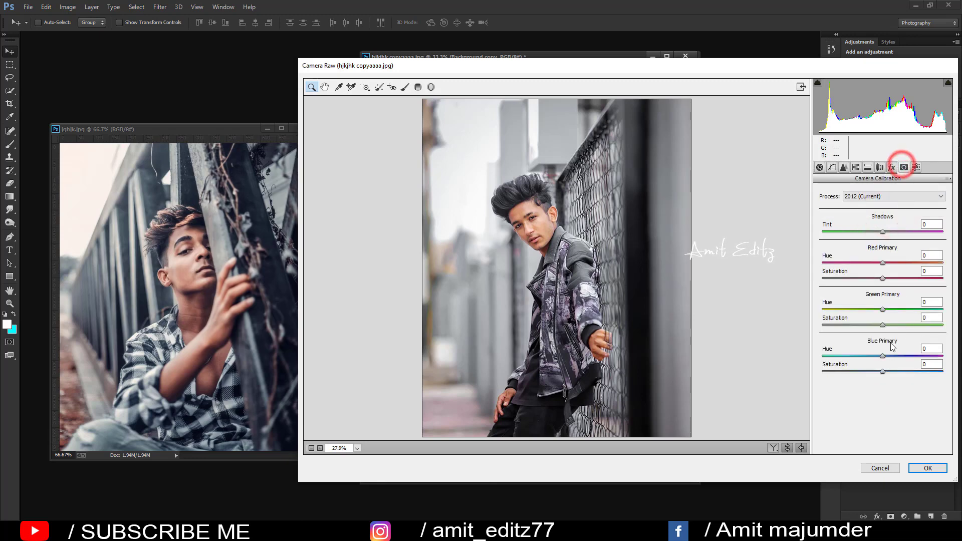
click(877, 355)
drag(877, 355, 875, 356)
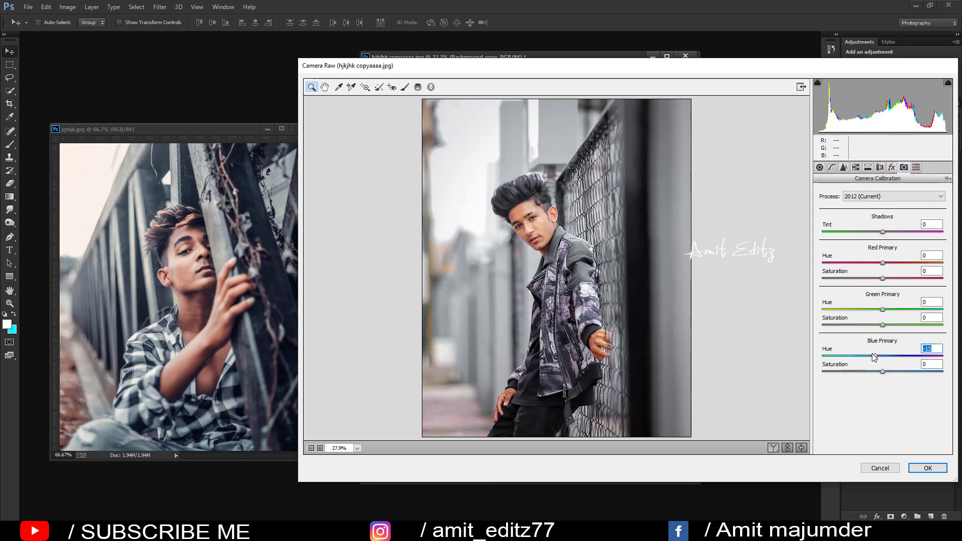
drag(882, 372, 889, 371)
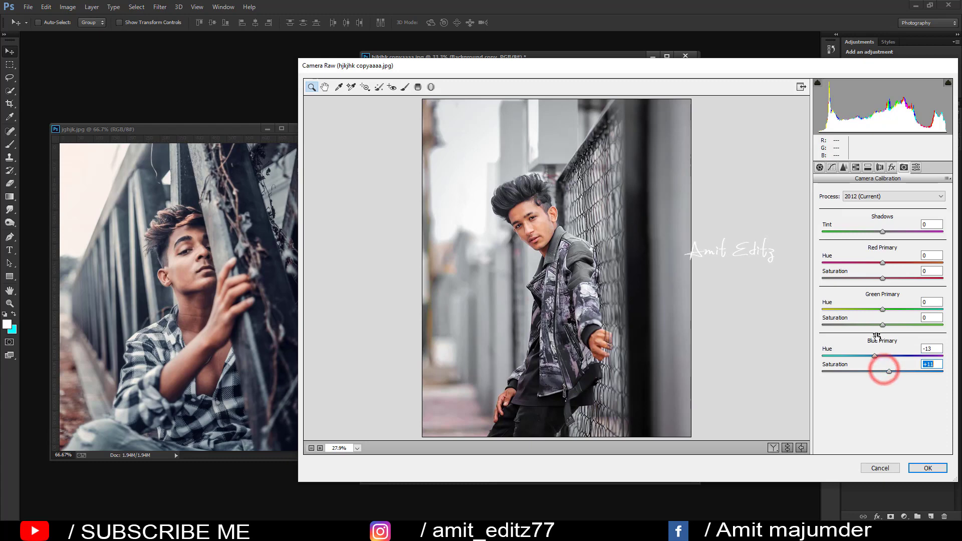
drag(882, 309, 905, 309)
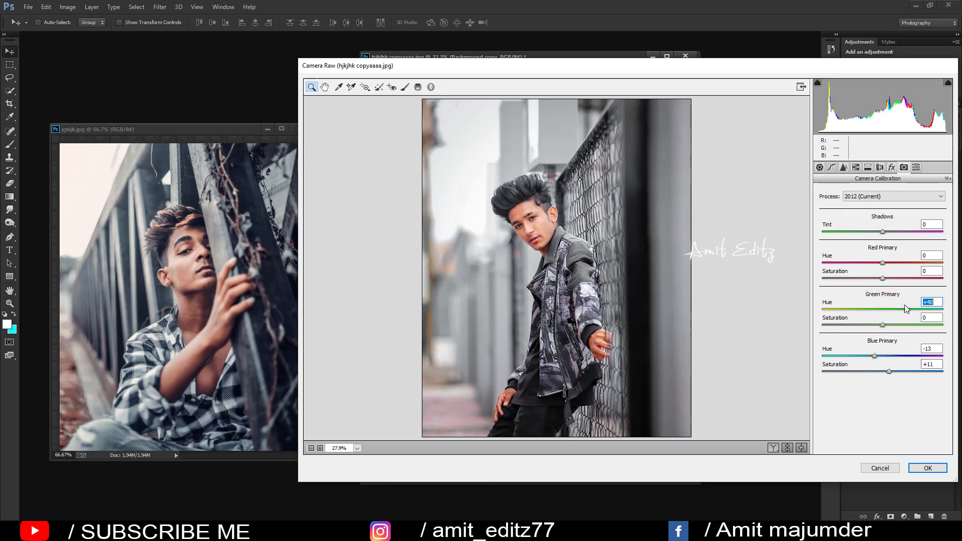
drag(905, 309, 887, 308)
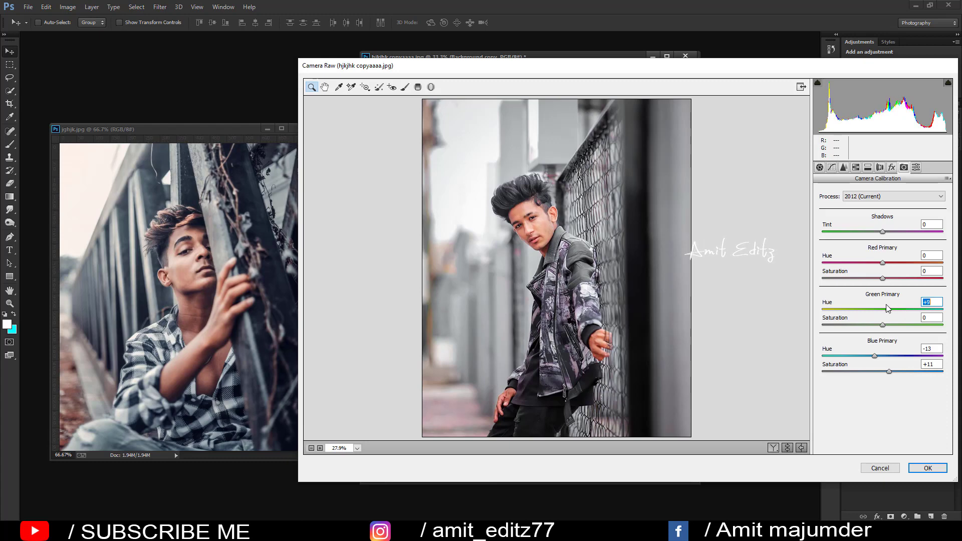
Lower orange saturation further and raise Basic Saturation to +66
click(855, 167)
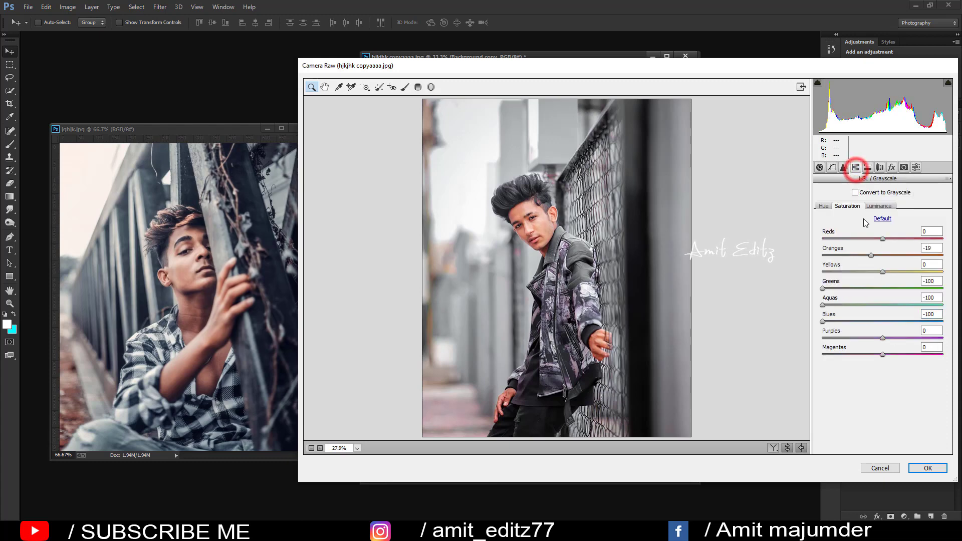
click(863, 255)
drag(860, 253, 854, 254)
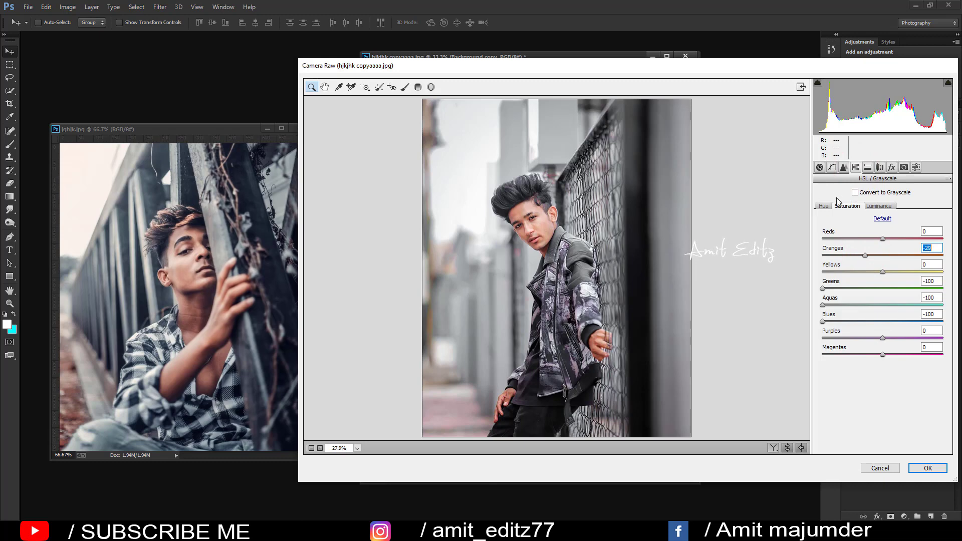
click(820, 167)
click(922, 398)
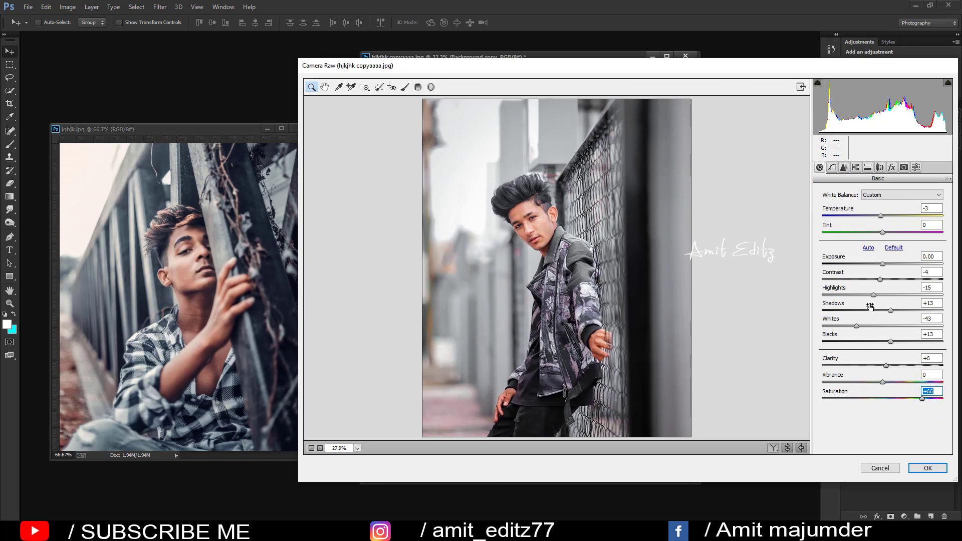
Lift orange luminance to +7 and darken the red luminance
click(856, 167)
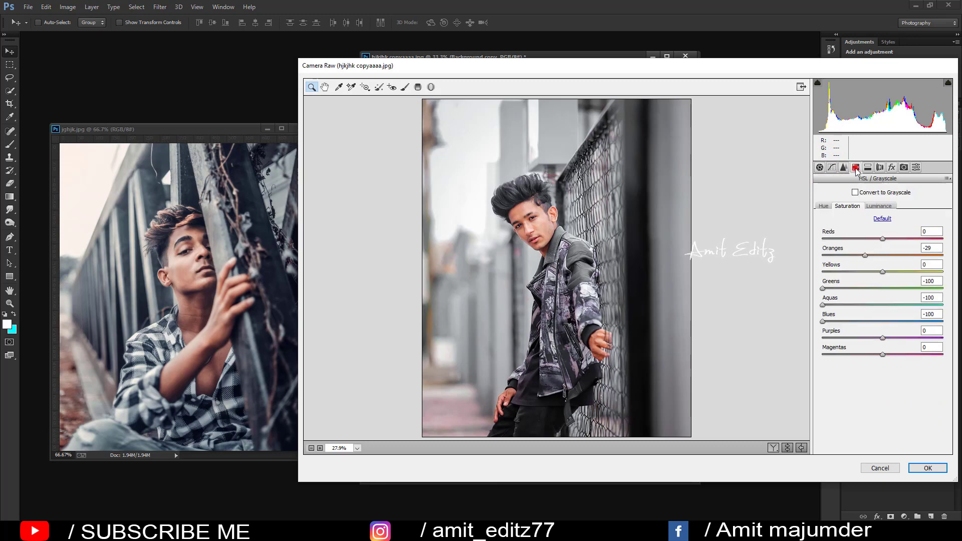
click(878, 205)
click(886, 255)
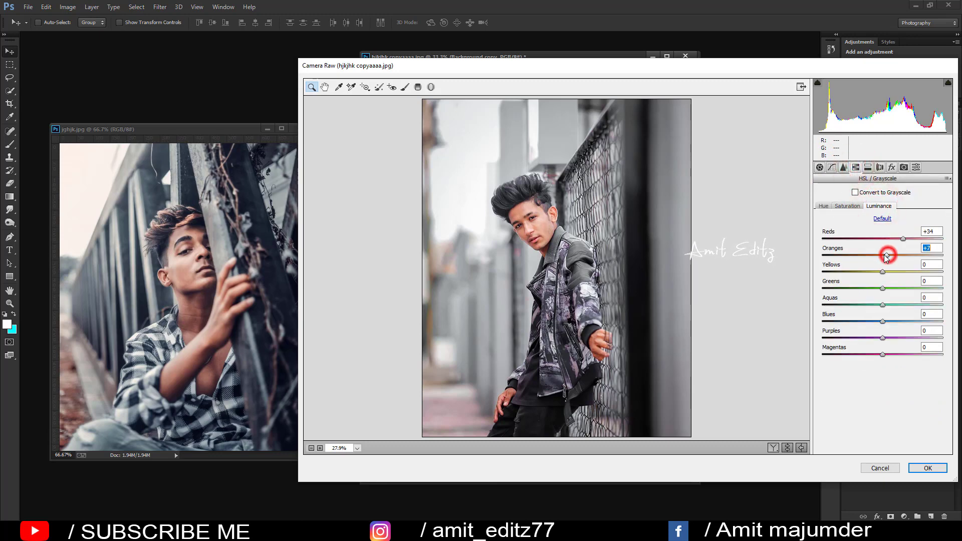
drag(902, 239, 878, 239)
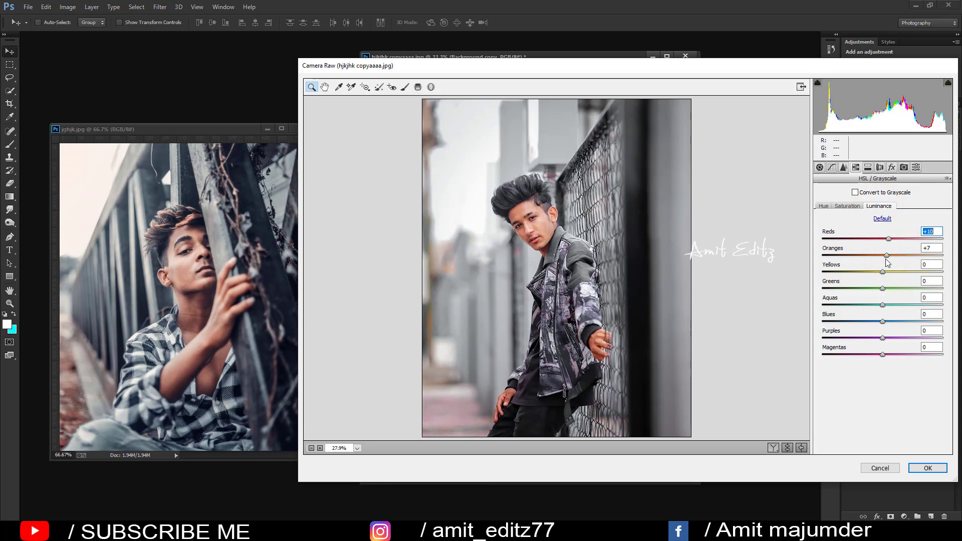
Set orange saturation to -23 and red saturation to -19
click(847, 206)
click(862, 255)
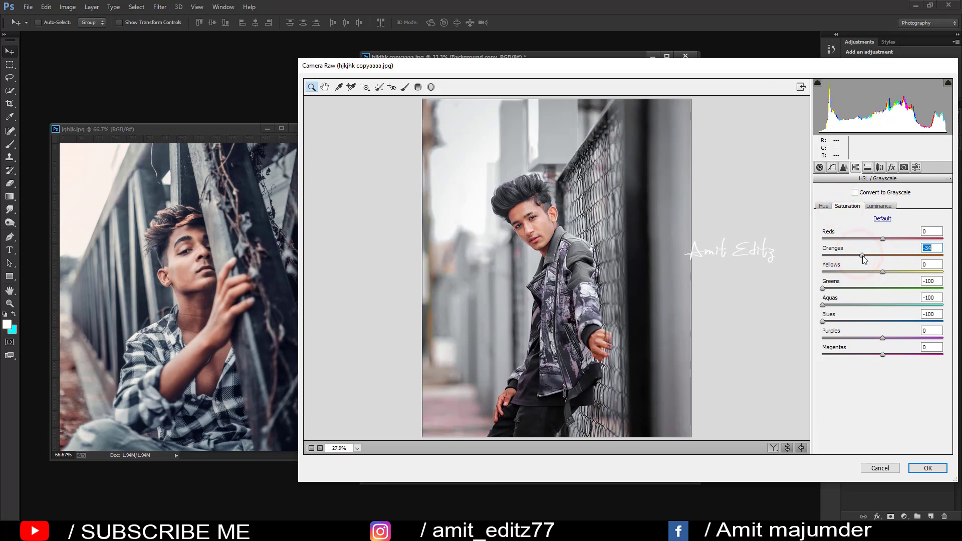
drag(863, 257, 869, 256)
drag(872, 239, 872, 240)
click(844, 167)
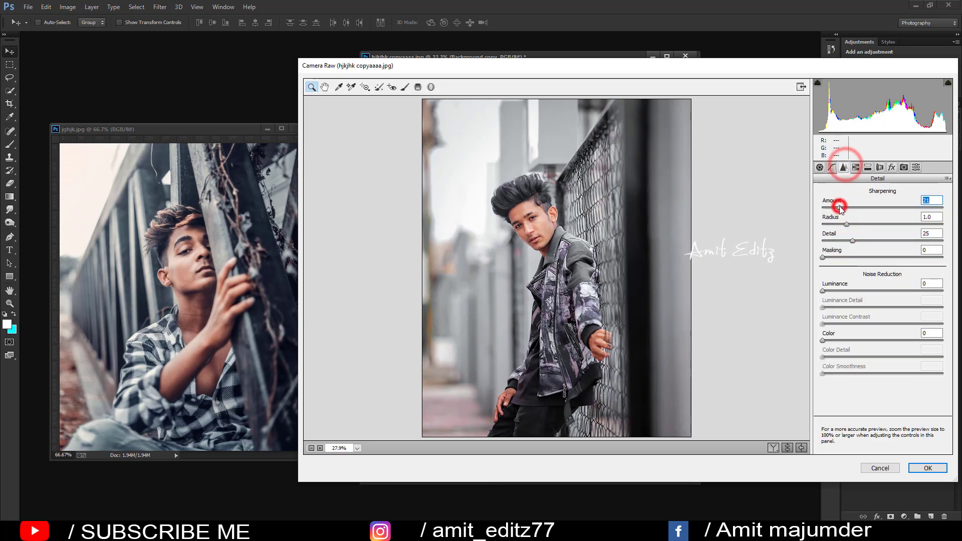
Raise the Blue channel point-curve black point to output 7 and apply the Camera Raw grade
click(831, 166)
click(862, 222)
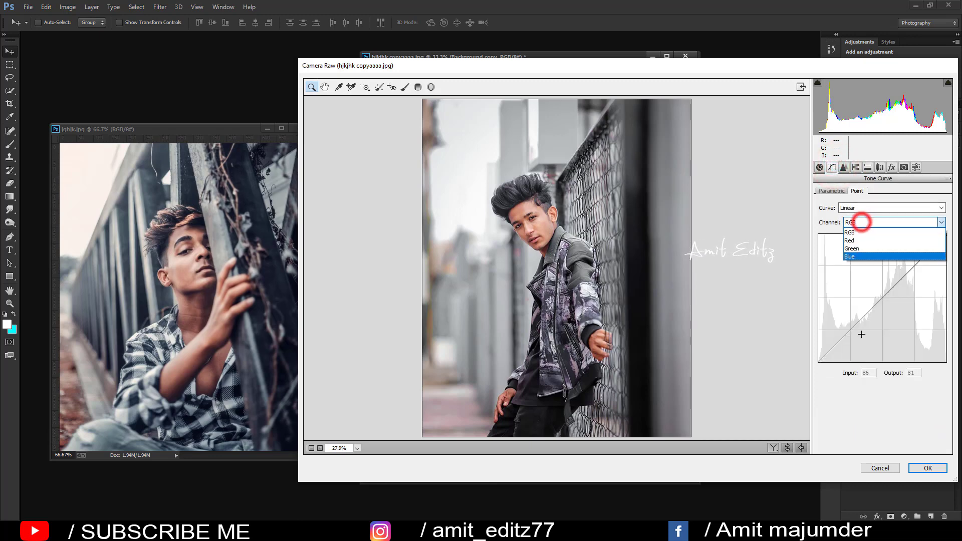
click(863, 256)
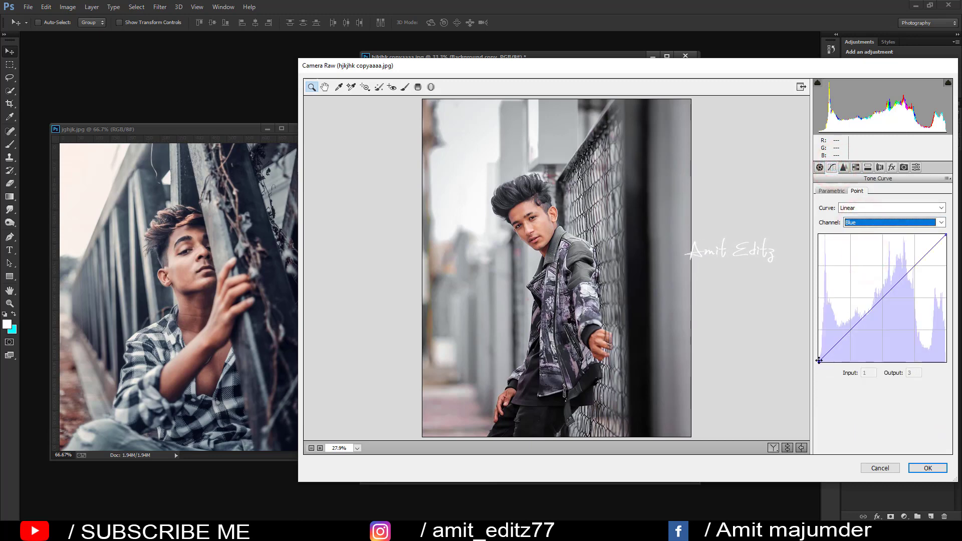
drag(819, 360, 817, 356)
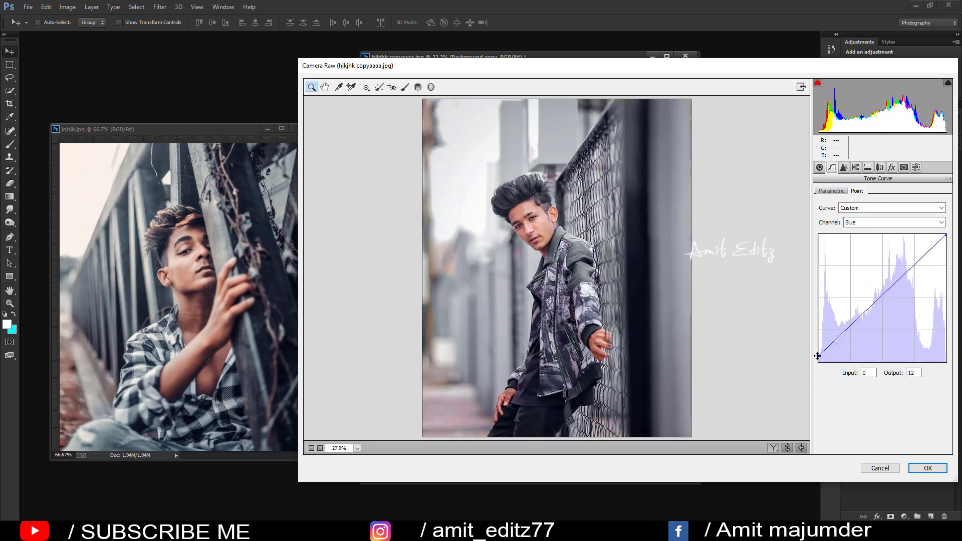
drag(818, 355, 815, 359)
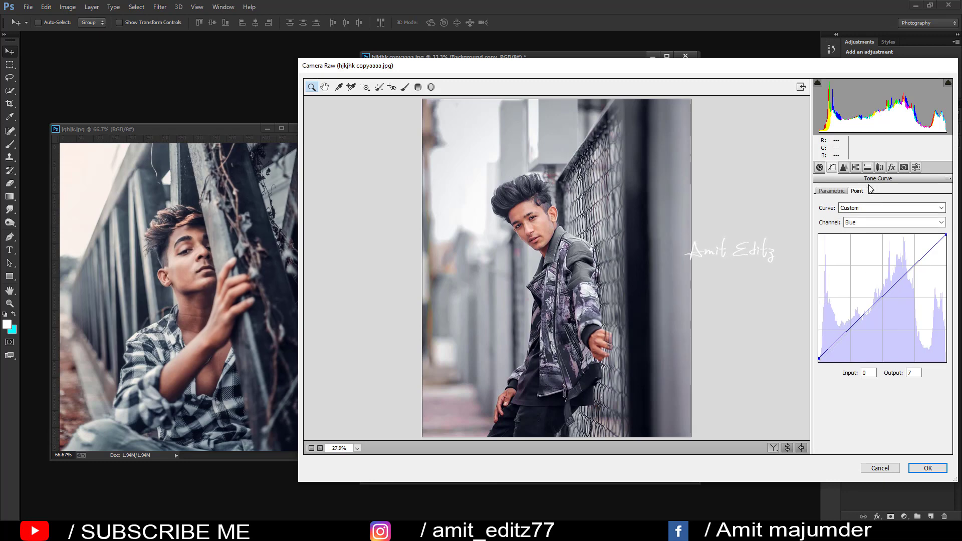
click(856, 168)
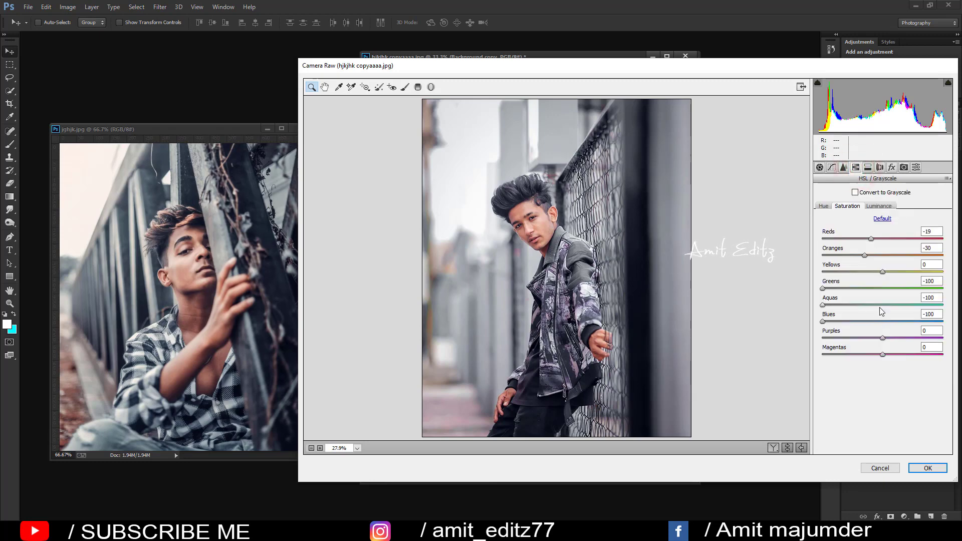
click(928, 467)
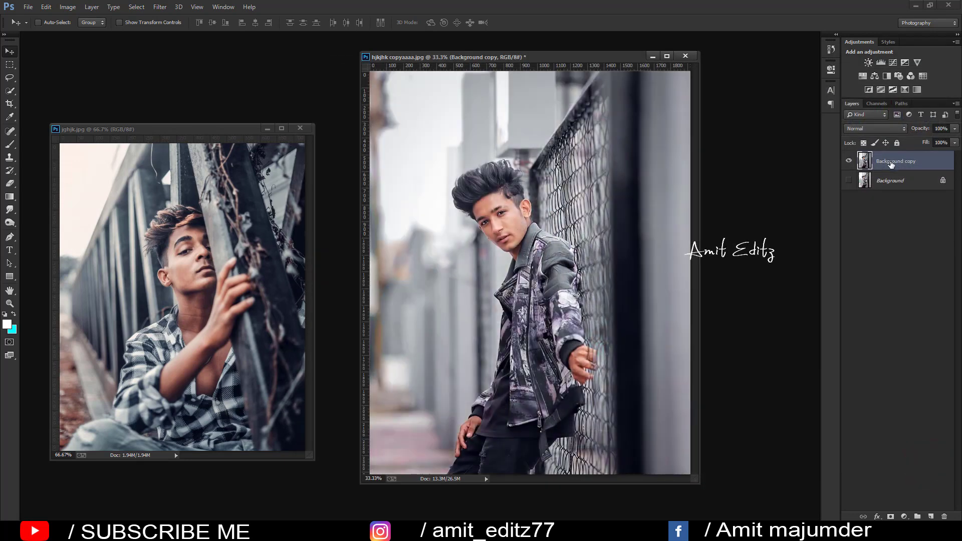
Duplicate the layer to Background copy 2 and try a Selective Color with deeper blacks
mouse_move(896, 175)
mouse_down()
mouse_move(938, 495)
mouse_move(931, 516)
mouse_up()
click(904, 516)
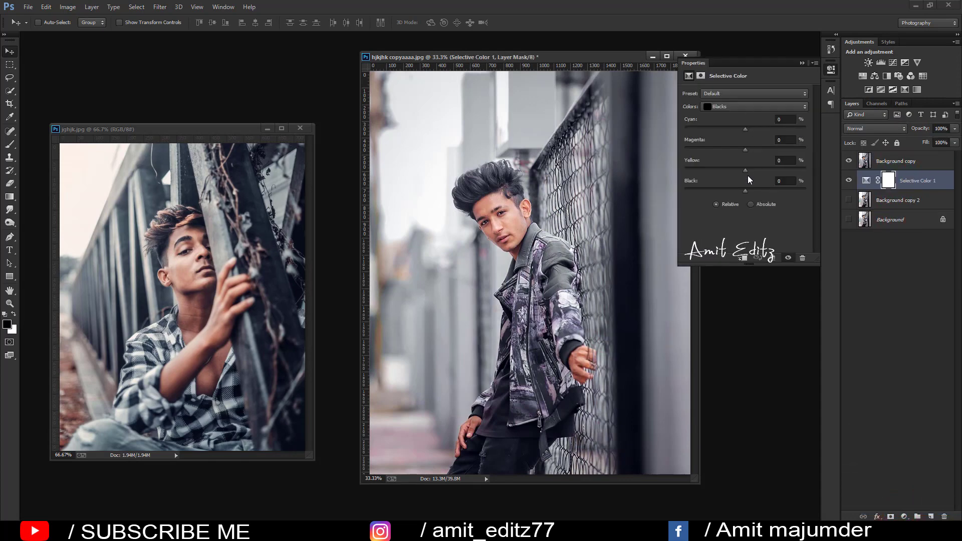
drag(745, 191, 765, 192)
click(802, 63)
Delete the trial adjustment and add a new Selective Color above Background copy
drag(925, 179, 944, 516)
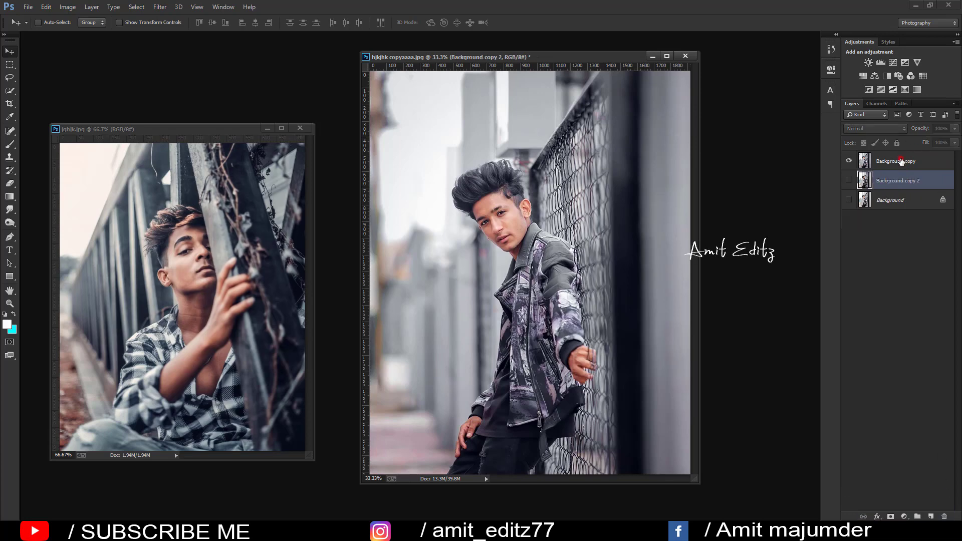
click(901, 161)
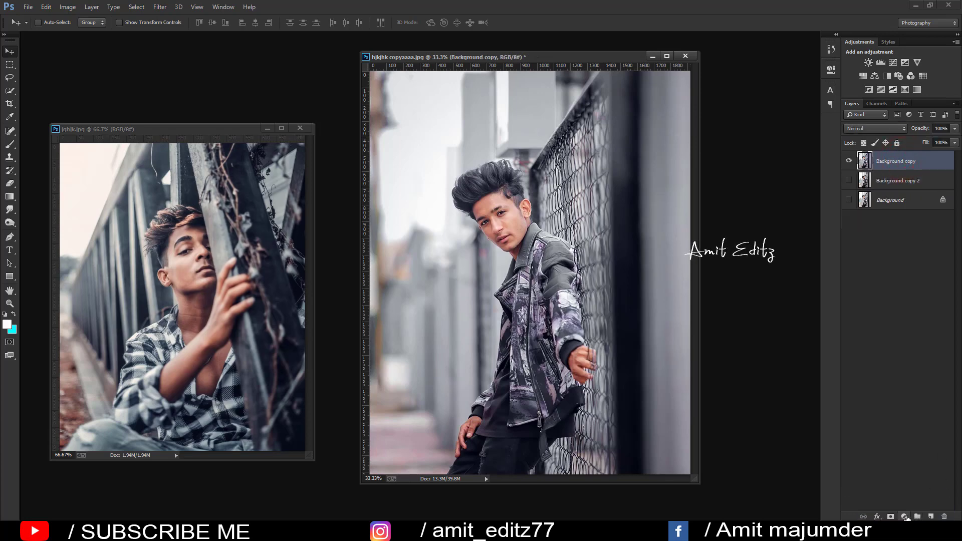
click(907, 517)
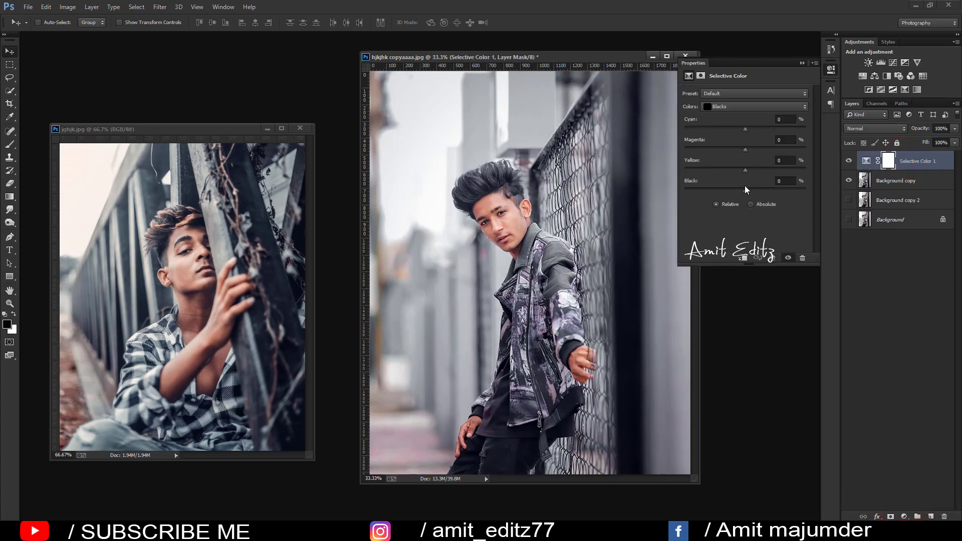
Cool the shadows with Selective Color Blacks: Cyan +2, Magenta −7, Yellow −4, Black −2
drag(746, 189, 746, 192)
drag(745, 152, 753, 152)
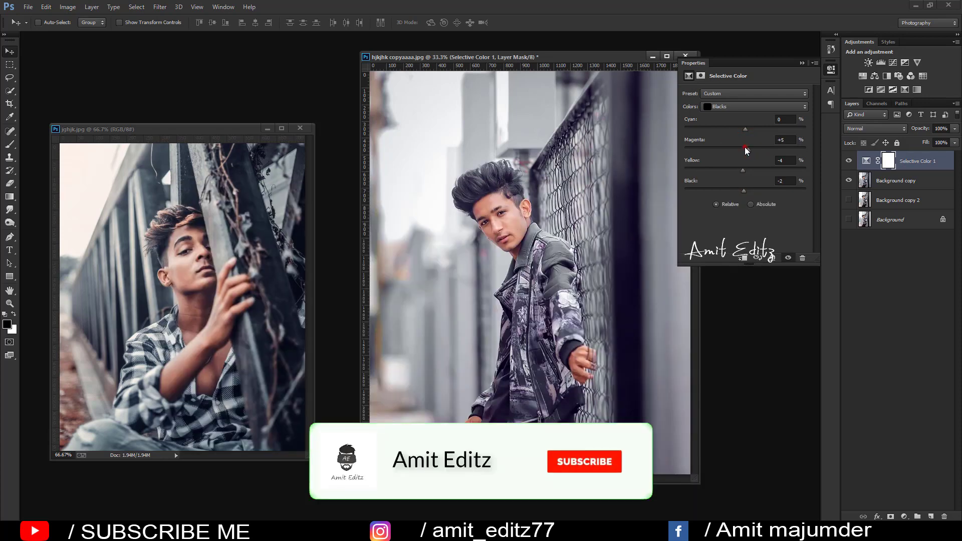
drag(746, 148, 743, 150)
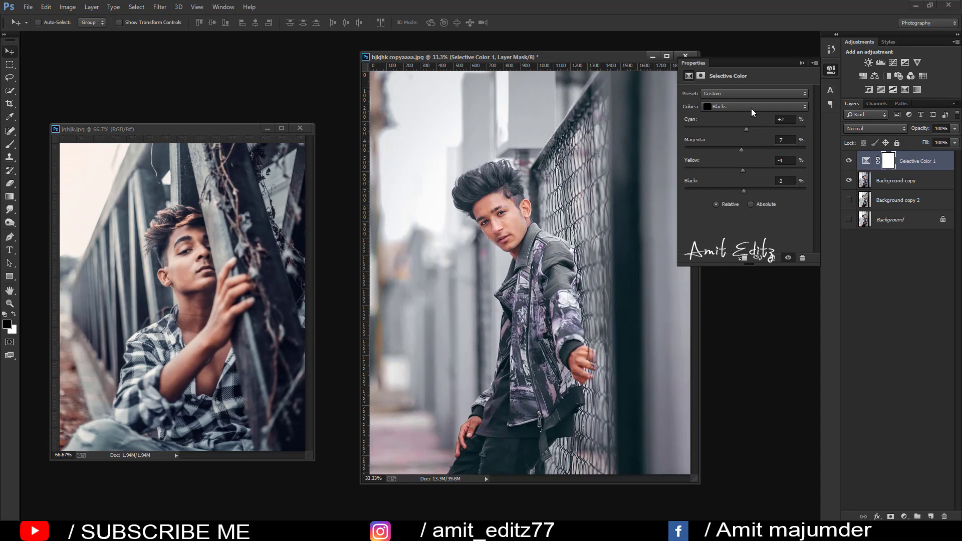
Switch Selective Color to Neutrals and set Cyan −1, Magenta 0, Yellow +2, Black +4
click(752, 109)
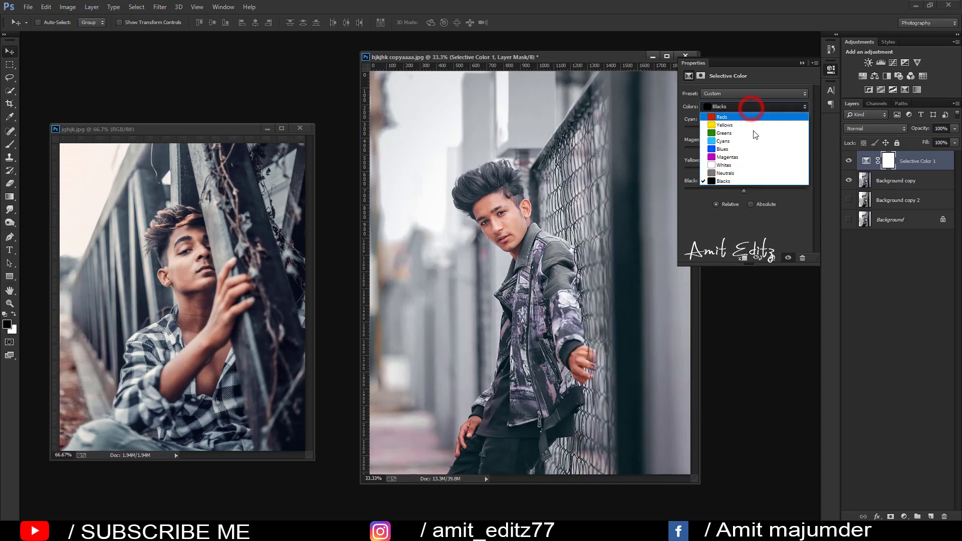
click(745, 172)
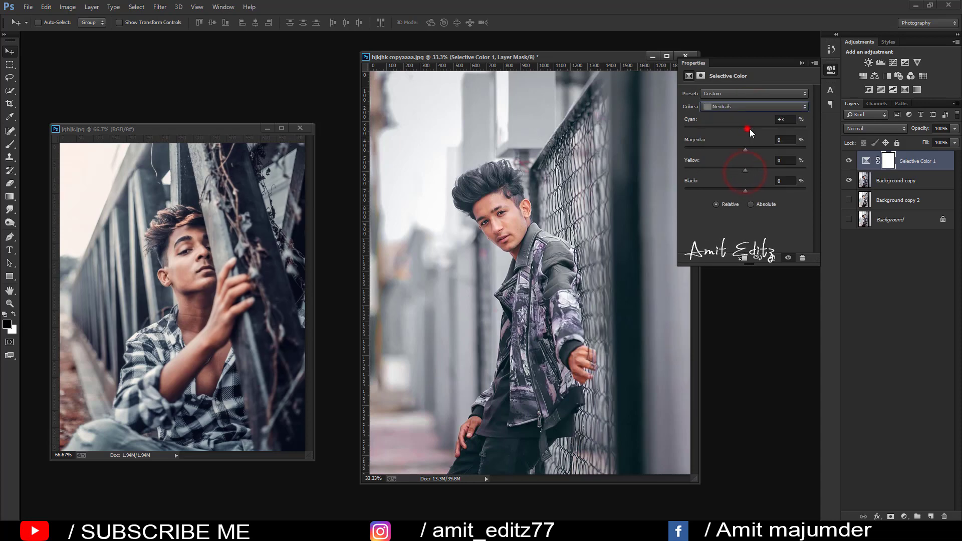
mouse_move(750, 129)
mouse_down()
mouse_move(733, 128)
mouse_move(745, 128)
mouse_up()
mouse_move(745, 149)
mouse_down()
mouse_move(737, 149)
mouse_move(751, 149)
mouse_move(750, 170)
mouse_up()
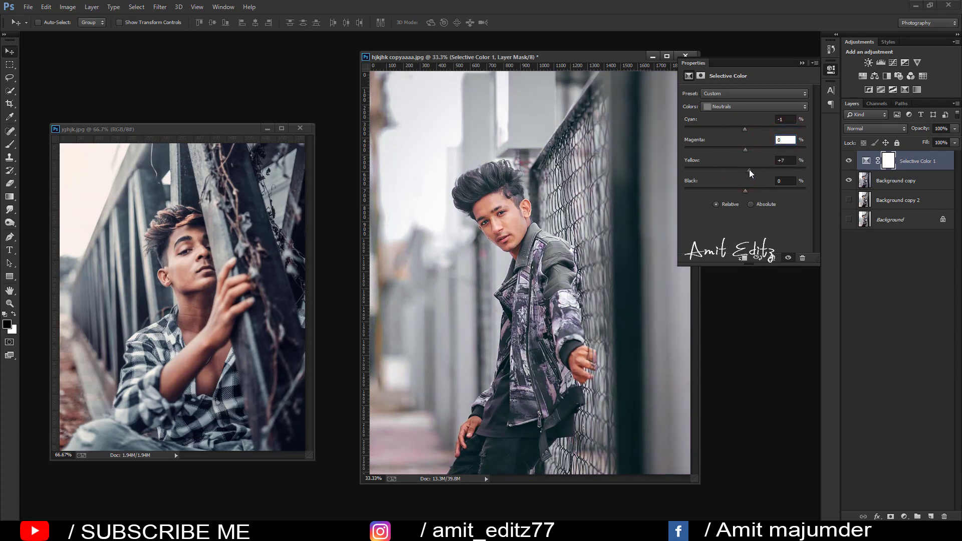
drag(750, 169, 747, 169)
drag(744, 189, 750, 191)
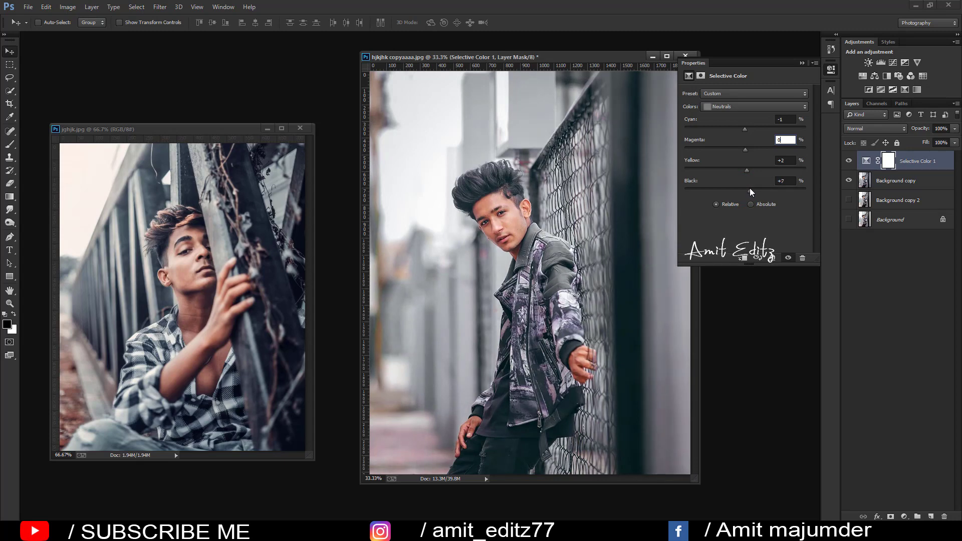
drag(750, 188, 748, 187)
click(803, 66)
Merge Background copy and Background copy 2 into the Selective Color 1 layer
shift+click(900, 186)
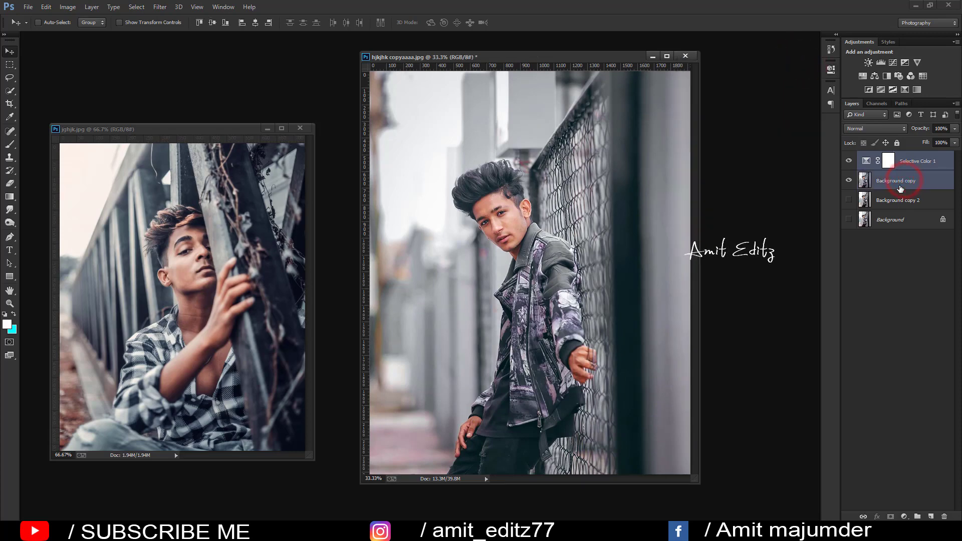
right_click(900, 188)
click(809, 360)
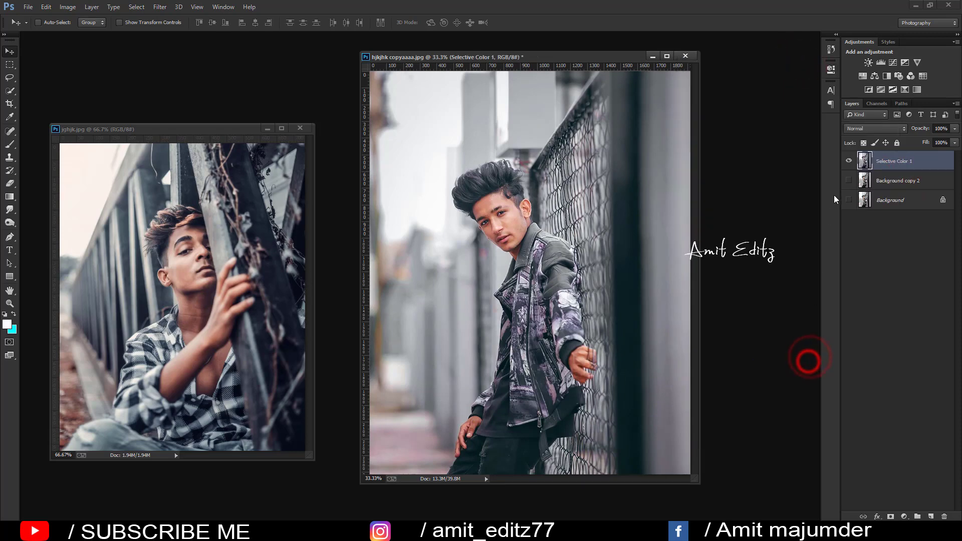
click(848, 180)
shift+click(888, 181)
right_click(885, 189)
click(794, 363)
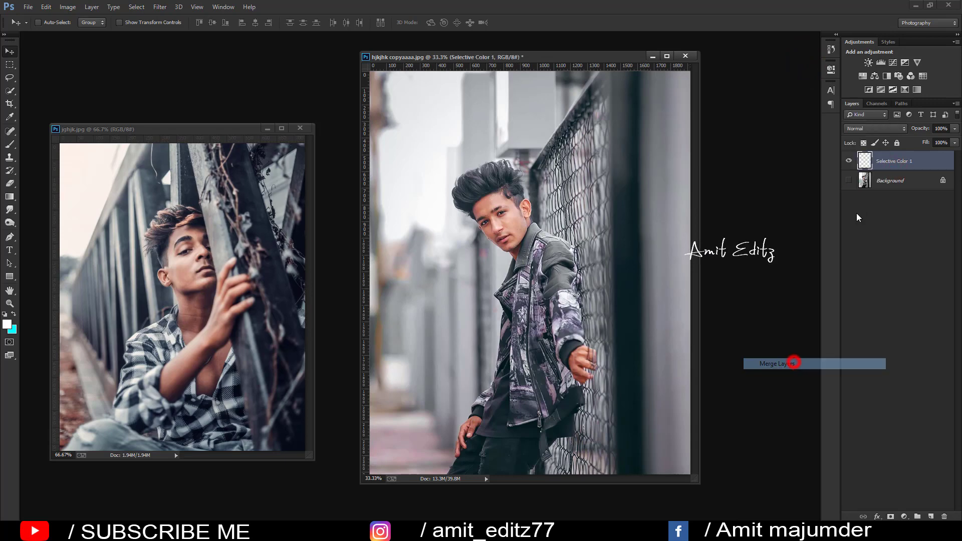
Duplicate the merged Selective Color 1 layer and apply the Camera Raw Filter to the copy
drag(886, 161, 930, 517)
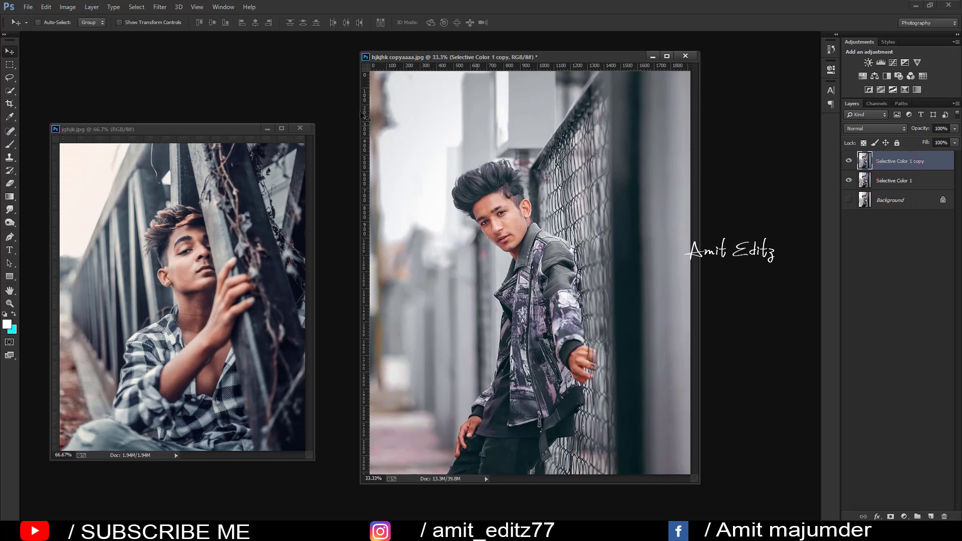
click(160, 6)
click(186, 65)
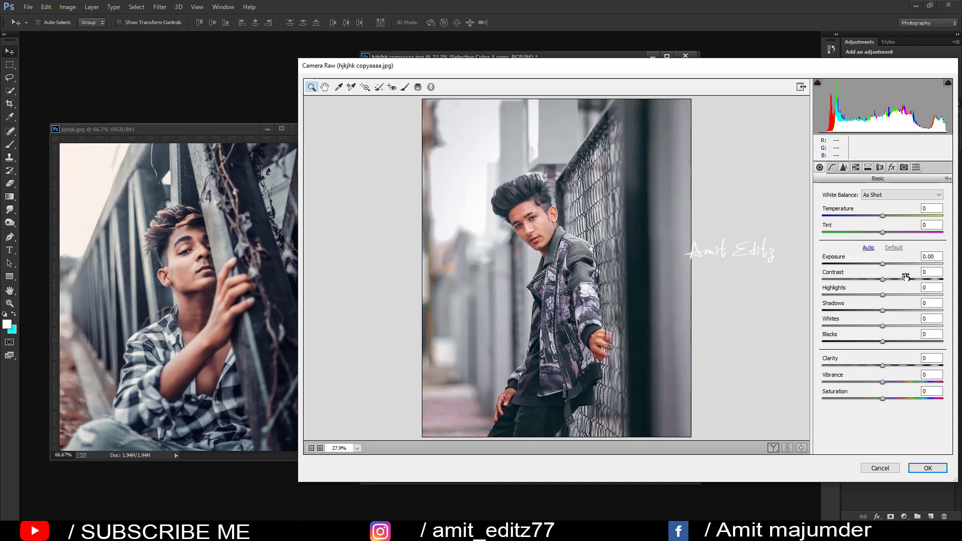
Raise Vibrance to +48, desaturate the oranges and slightly brighten their luminance
drag(889, 401, 911, 383)
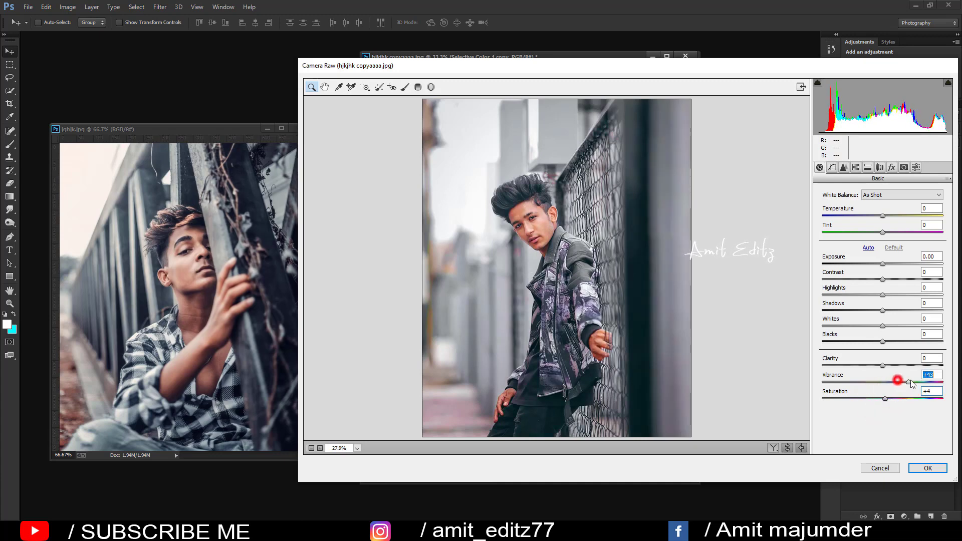
click(855, 167)
click(847, 206)
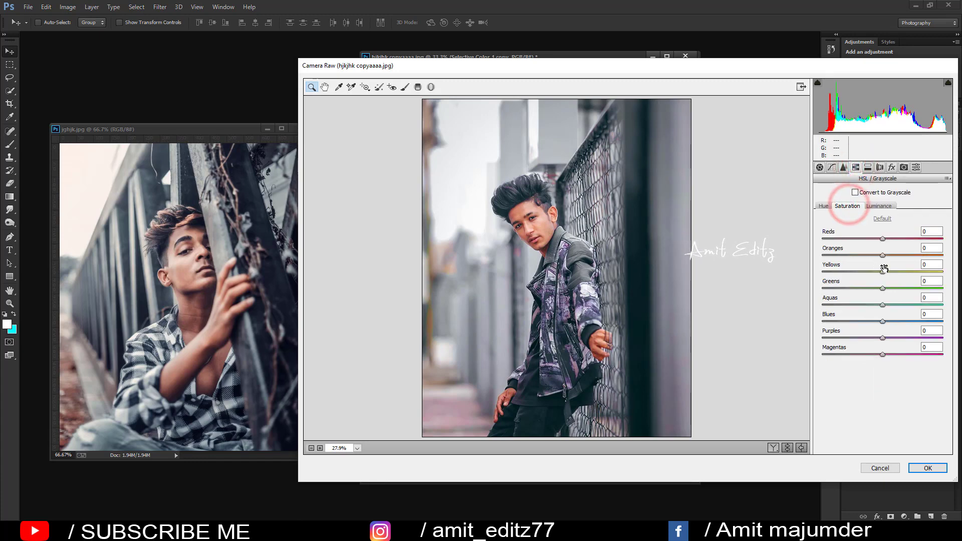
drag(882, 255, 869, 255)
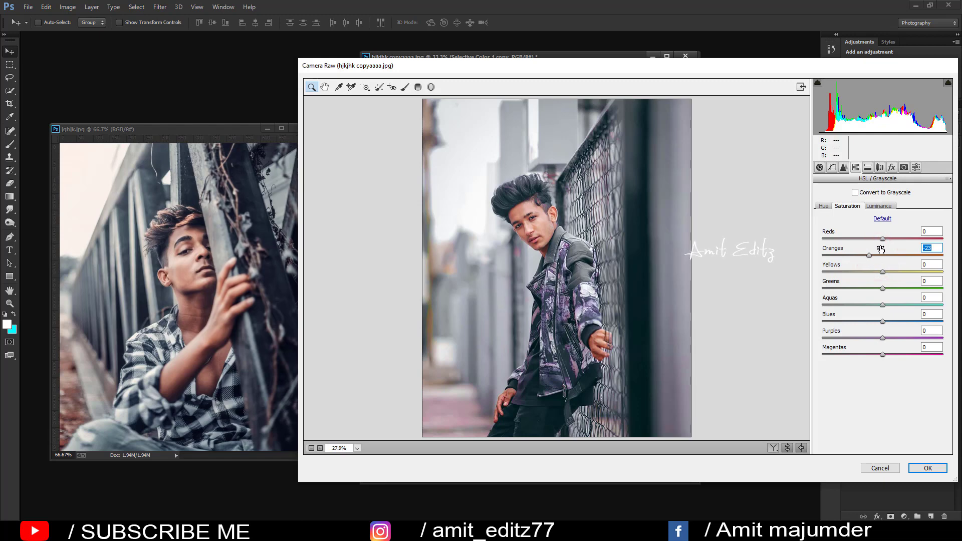
click(879, 206)
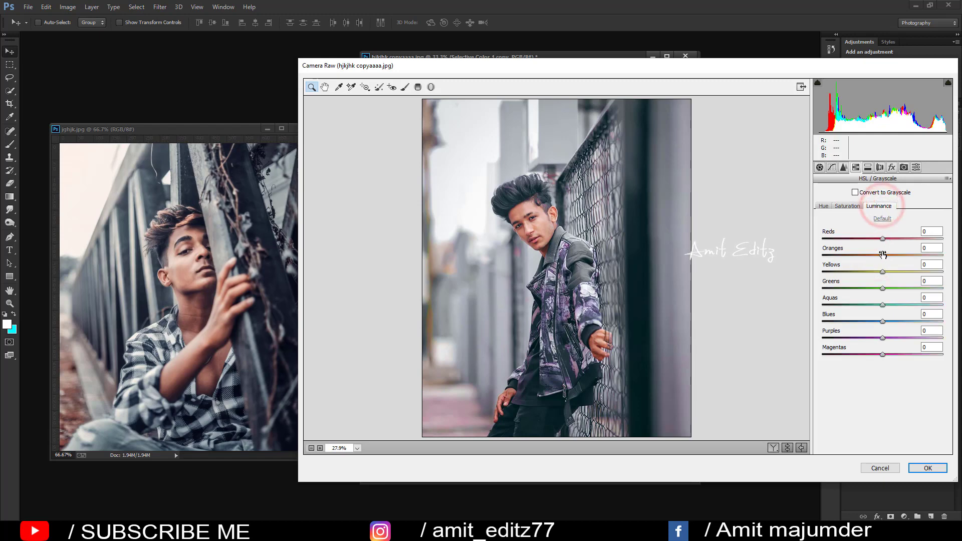
drag(883, 255, 868, 238)
Set Purples and Magentas saturation to −100 and lower the Blues saturation
click(847, 206)
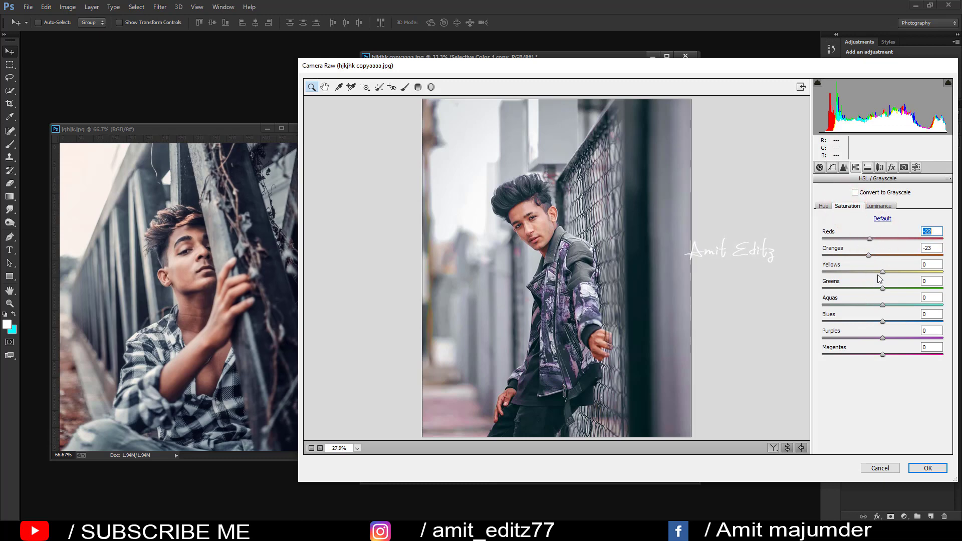
drag(883, 339, 817, 340)
drag(897, 352, 891, 351)
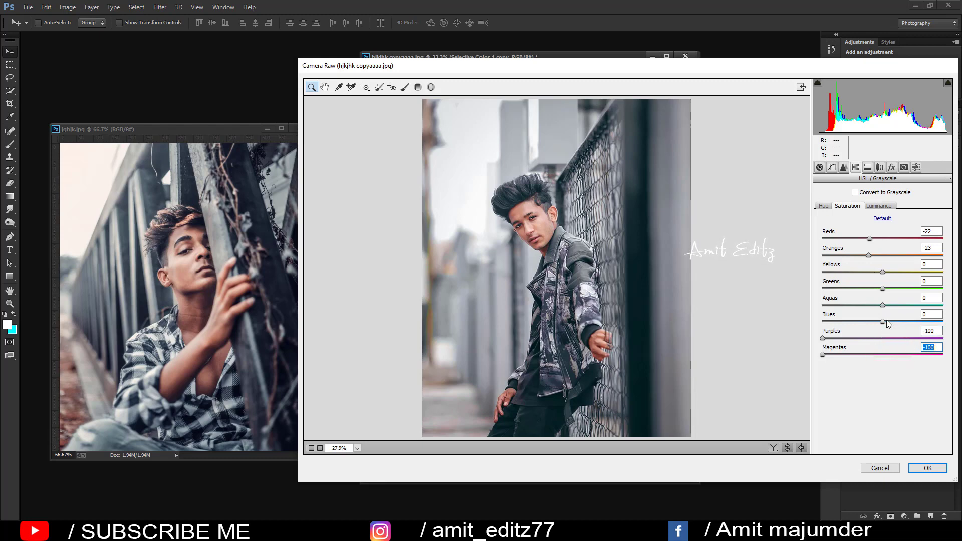
drag(883, 321, 867, 328)
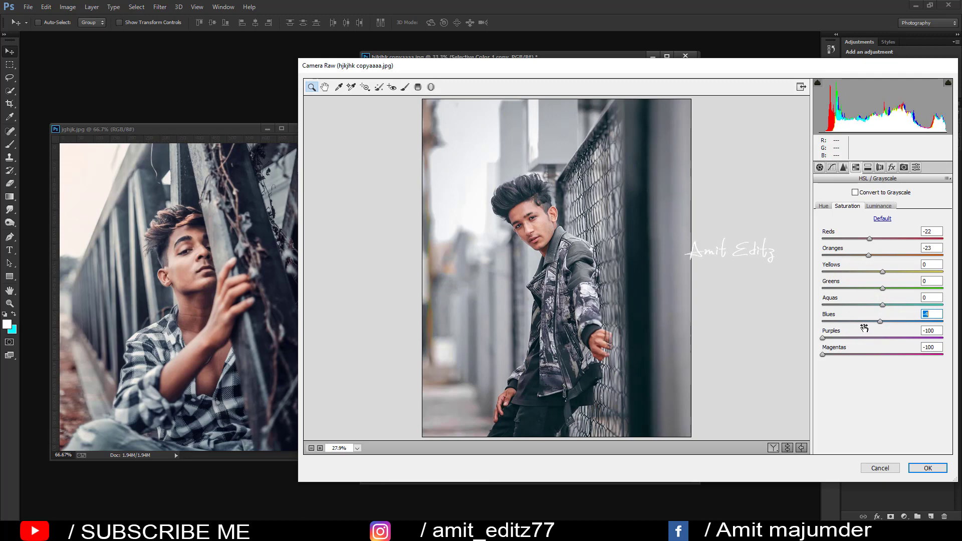
Lower Contrast to −24, lift Whites to +17 and raise Shadows in Basic tones
click(820, 167)
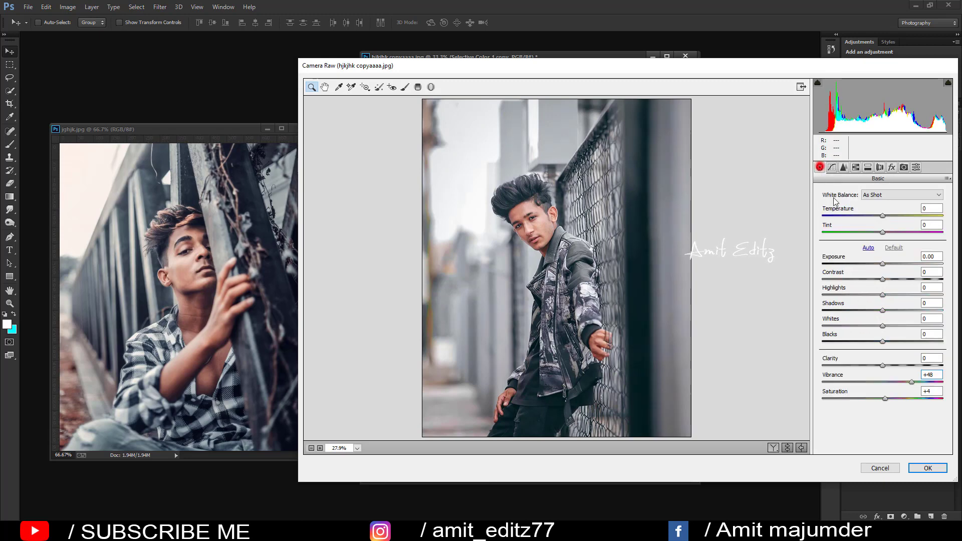
drag(883, 279, 861, 278)
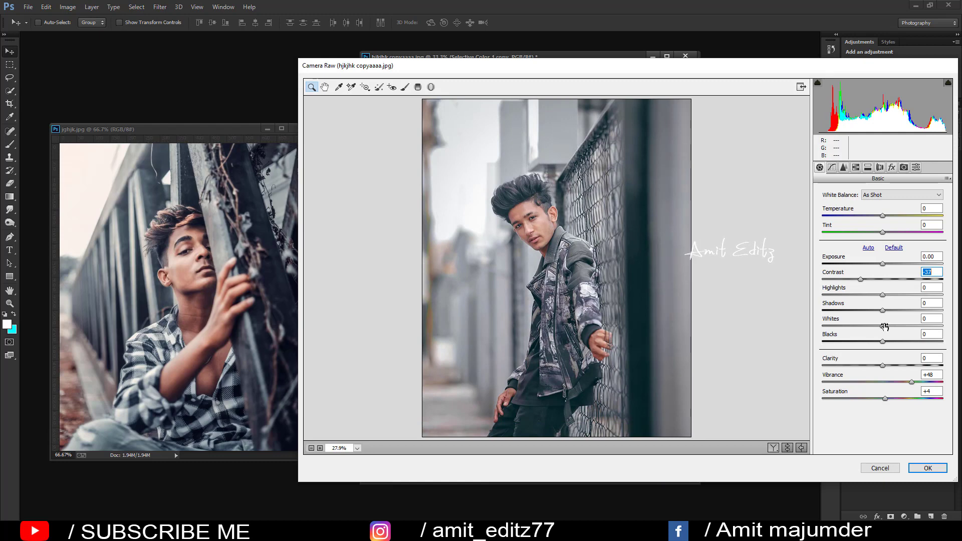
drag(884, 327, 876, 326)
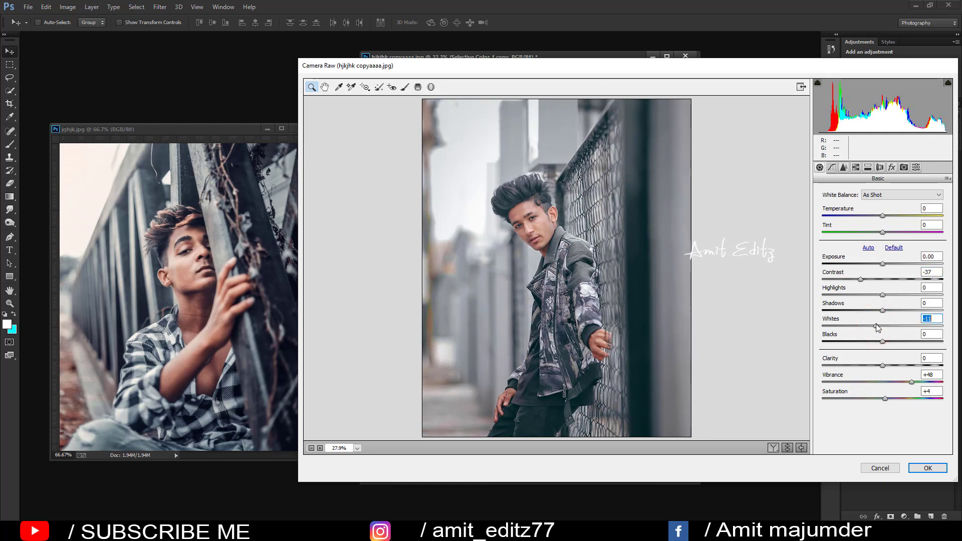
mouse_move(877, 310)
mouse_down()
mouse_move(869, 279)
mouse_move(897, 311)
mouse_move(876, 341)
mouse_move(885, 365)
mouse_up()
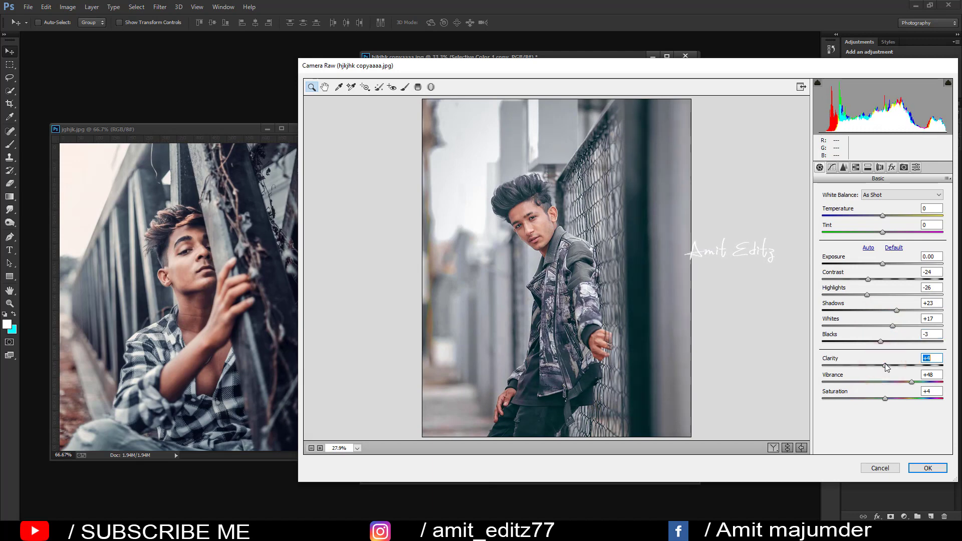
Add a dark post-crop vignette to the image corners in Camera Raw Effects
click(892, 168)
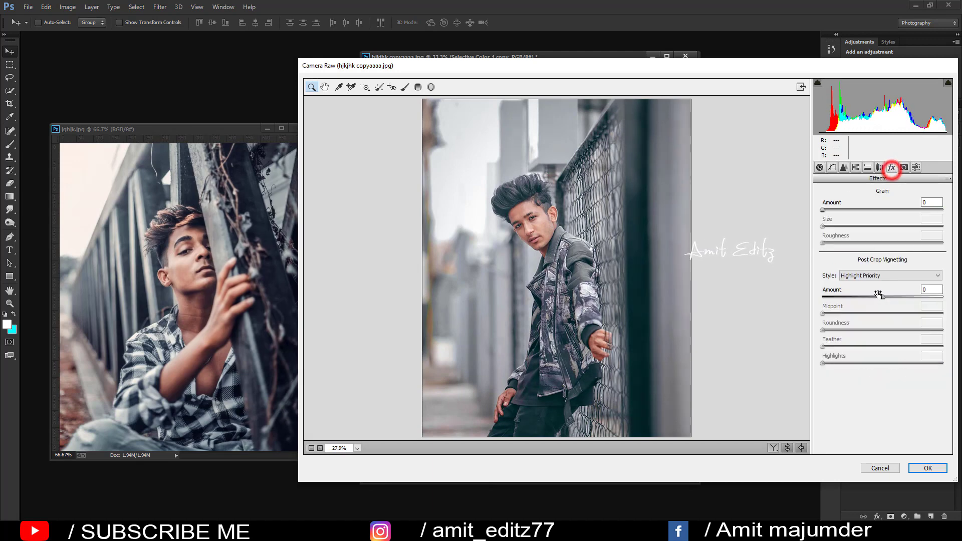
mouse_move(882, 297)
mouse_down()
mouse_move(874, 297)
mouse_move(878, 330)
mouse_move(891, 346)
mouse_up()
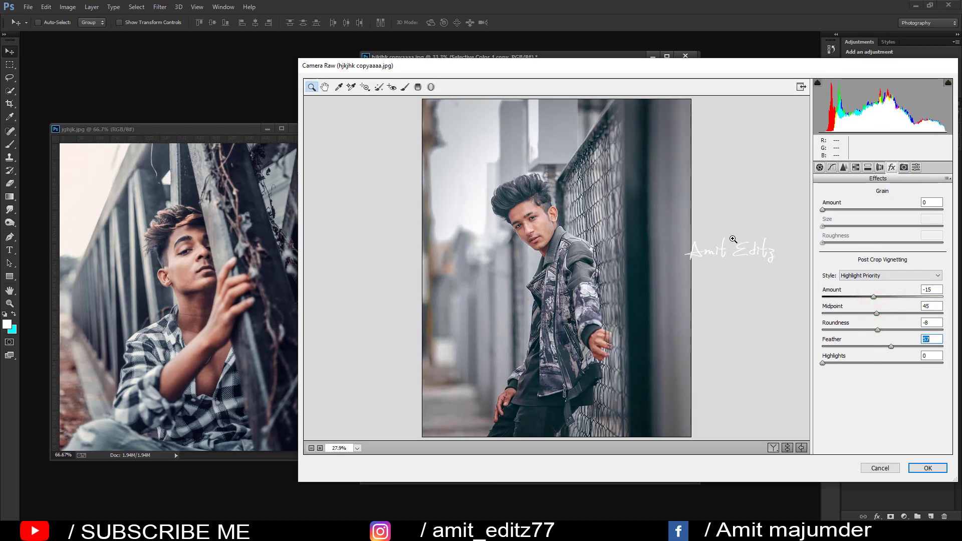
click(855, 168)
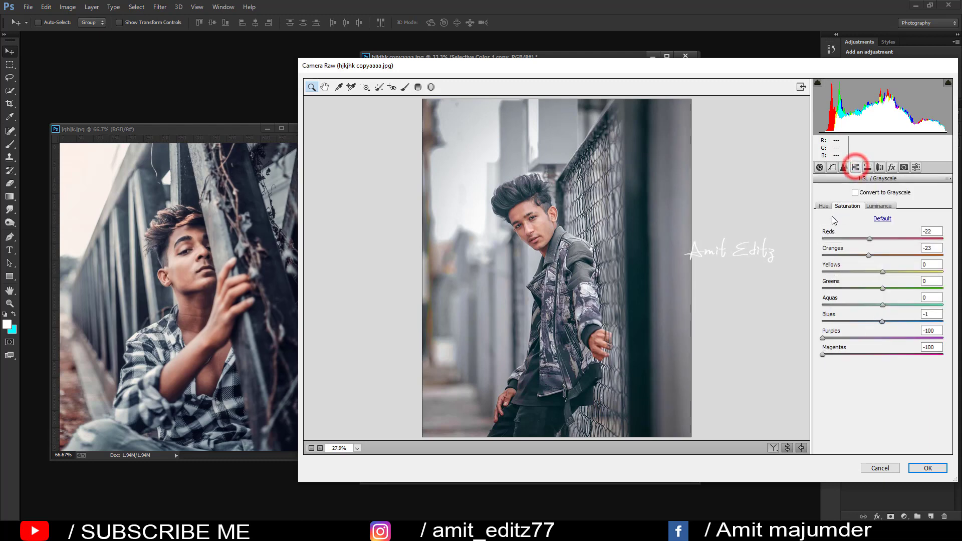
Split-tone with a faint teal highlight tint and a subtle shadow tint
click(868, 168)
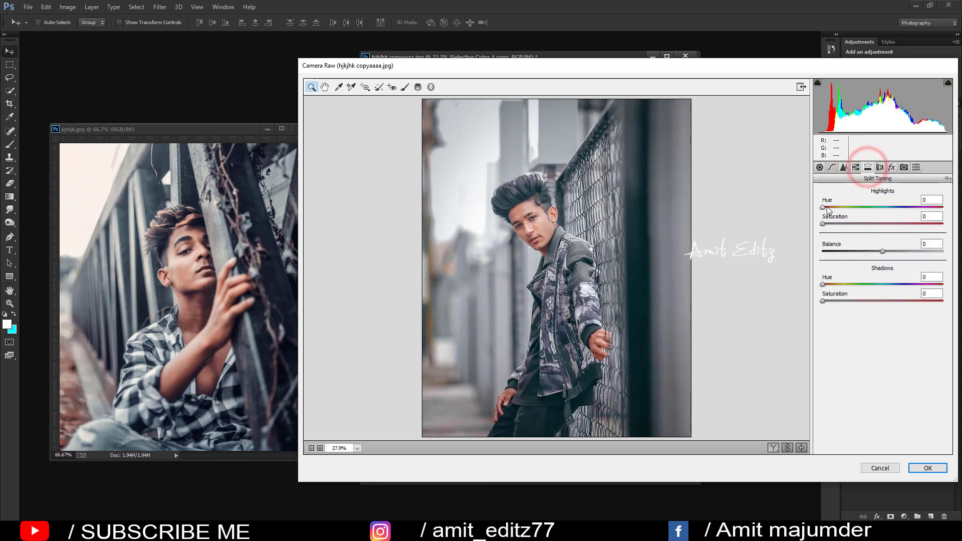
drag(822, 207, 835, 207)
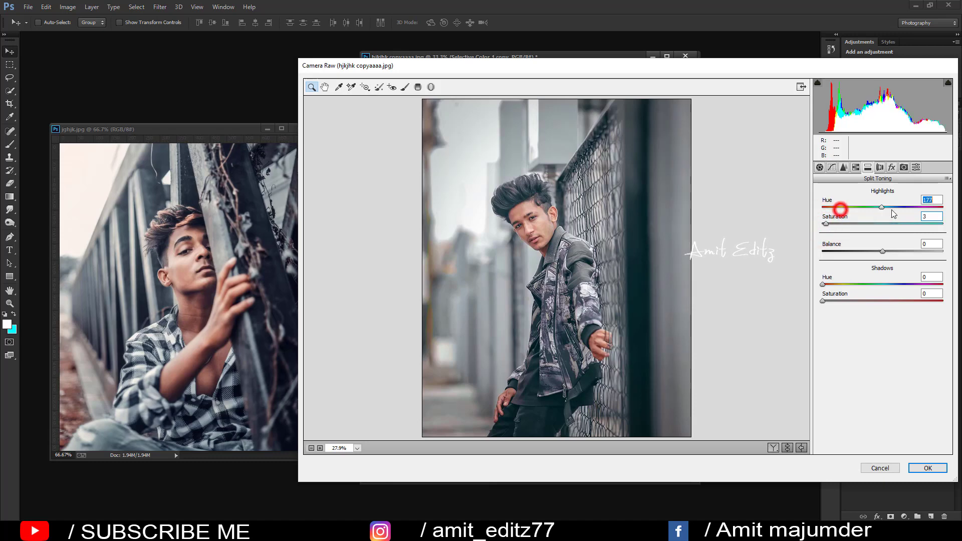
drag(836, 207, 880, 212)
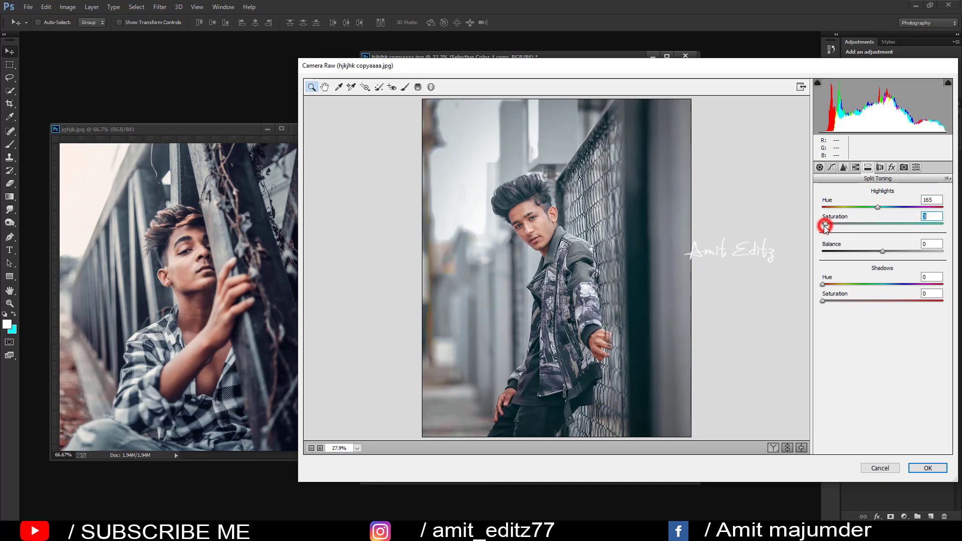
drag(826, 228, 825, 229)
mouse_move(826, 284)
mouse_down()
mouse_move(837, 284)
mouse_move(812, 286)
mouse_move(820, 301)
mouse_up()
click(824, 301)
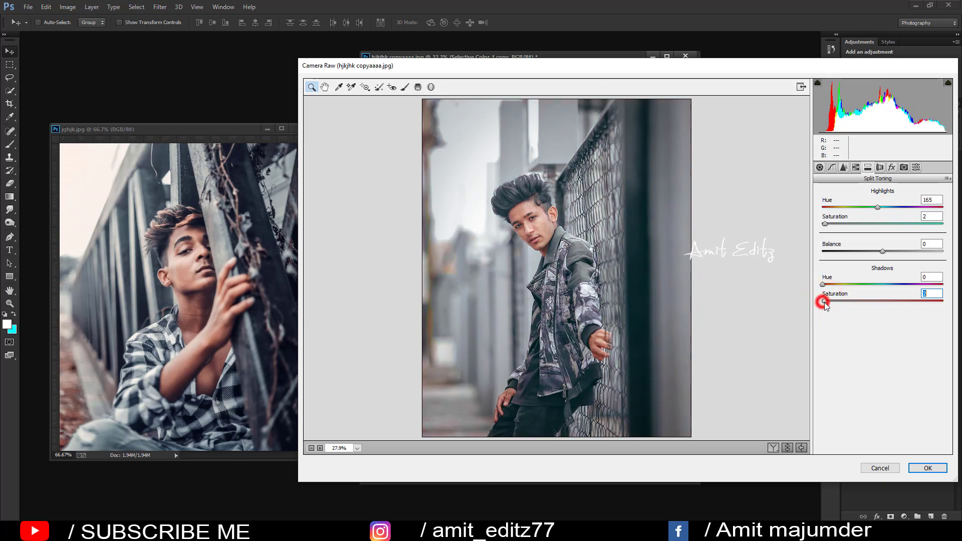
drag(823, 284, 833, 284)
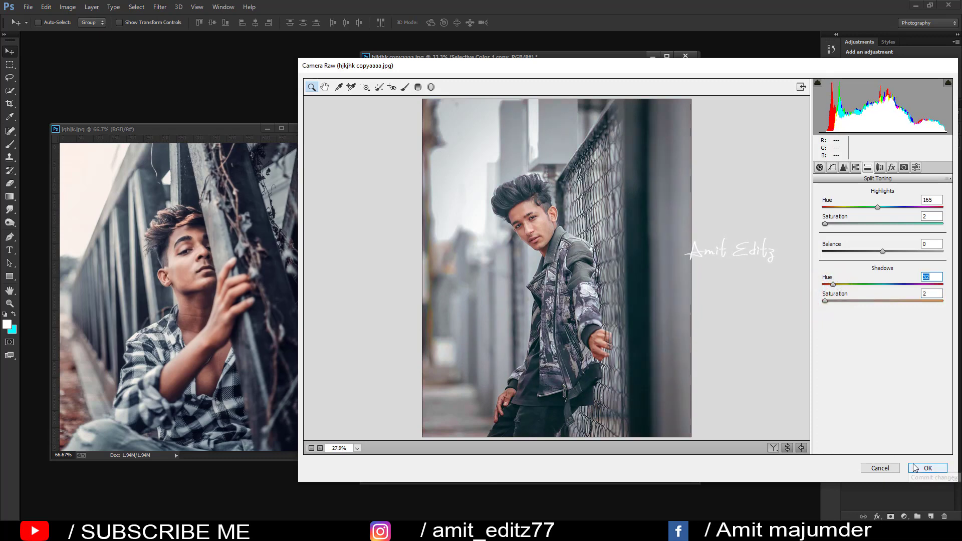
Set Sharpening Amount to 16 and apply the Camera Raw filter
click(844, 166)
click(835, 207)
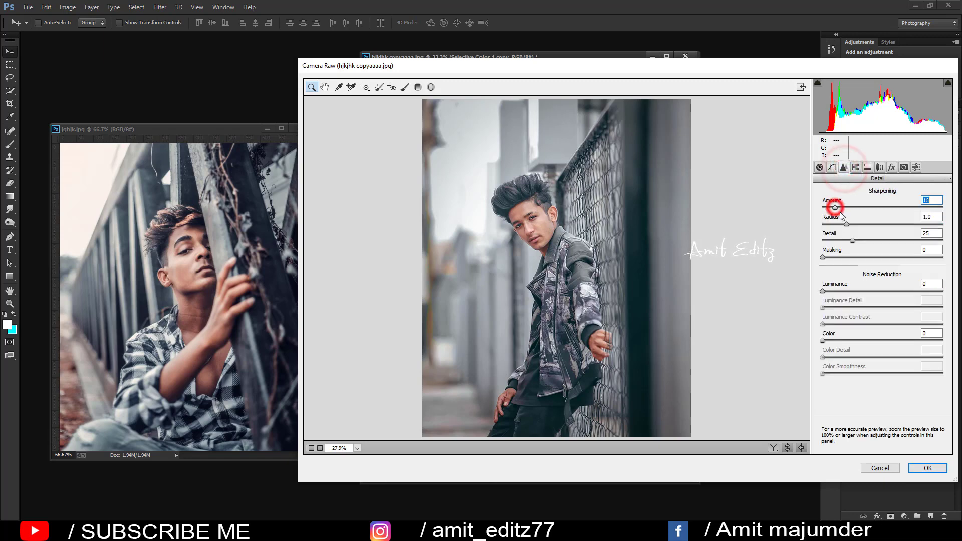
click(928, 468)
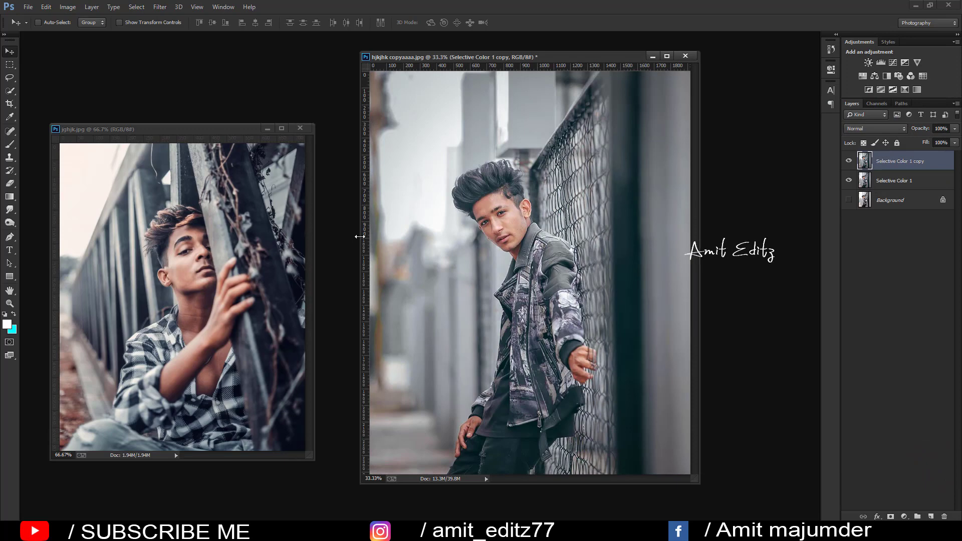
Dock the fence portrait as a tab and merge the two Selective Color layers
drag(539, 62, 516, 39)
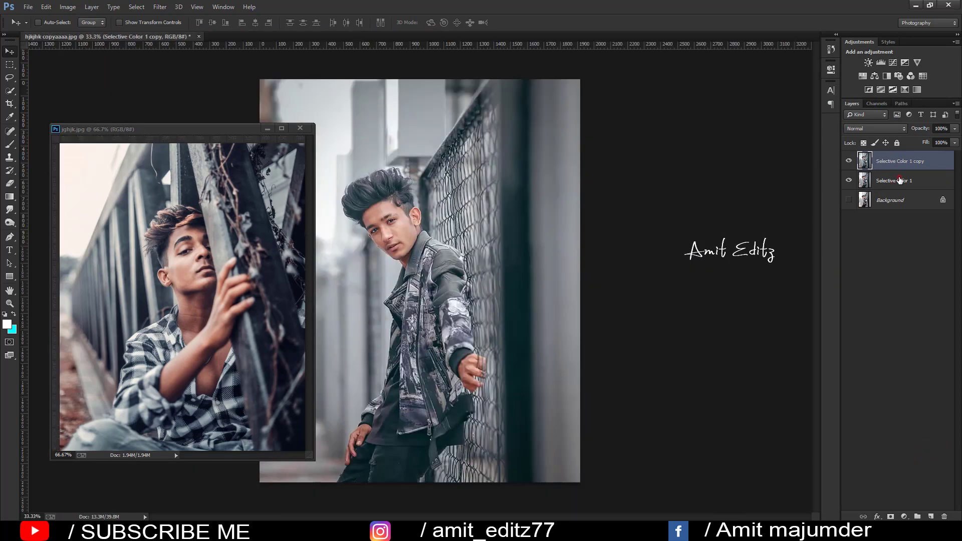
ctrl+click(897, 181)
right_click(897, 179)
click(825, 375)
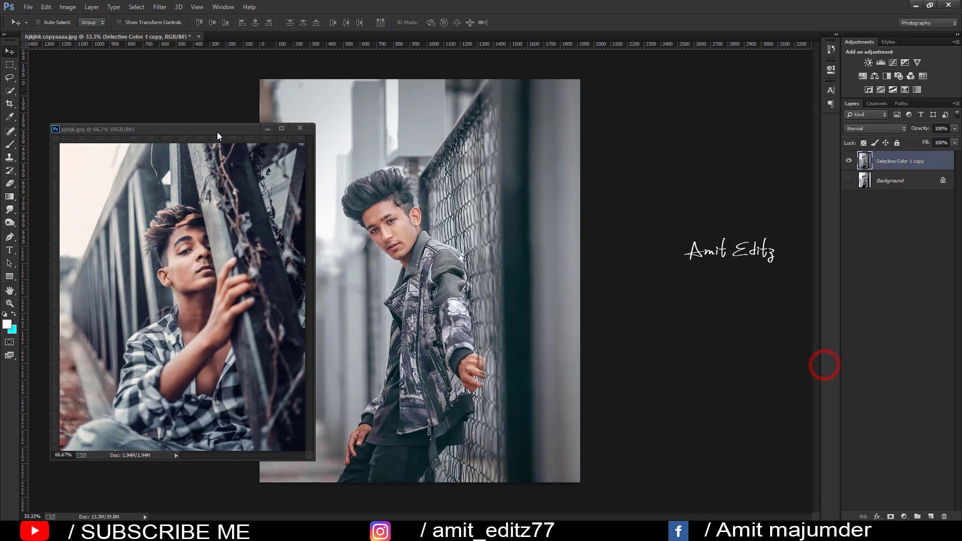
Compare the portrait with and without the grade while repositioning the reference photo window
mouse_move(216, 130)
mouse_down()
mouse_move(672, 128)
mouse_move(215, 128)
mouse_up()
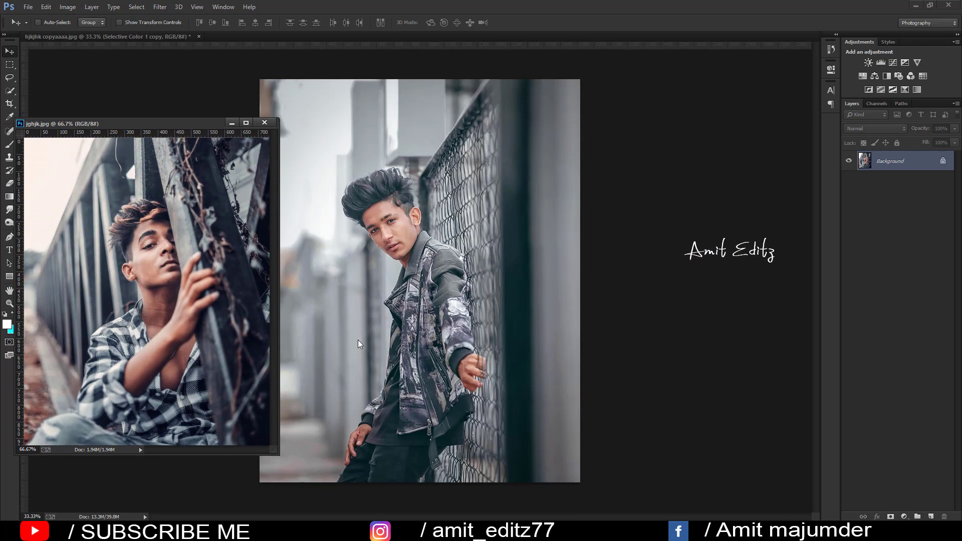
click(446, 201)
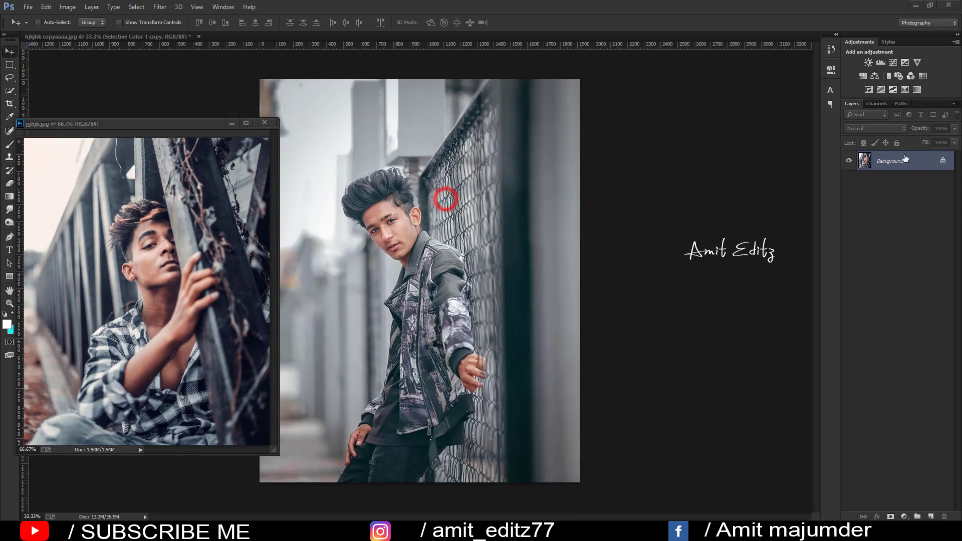
click(849, 161)
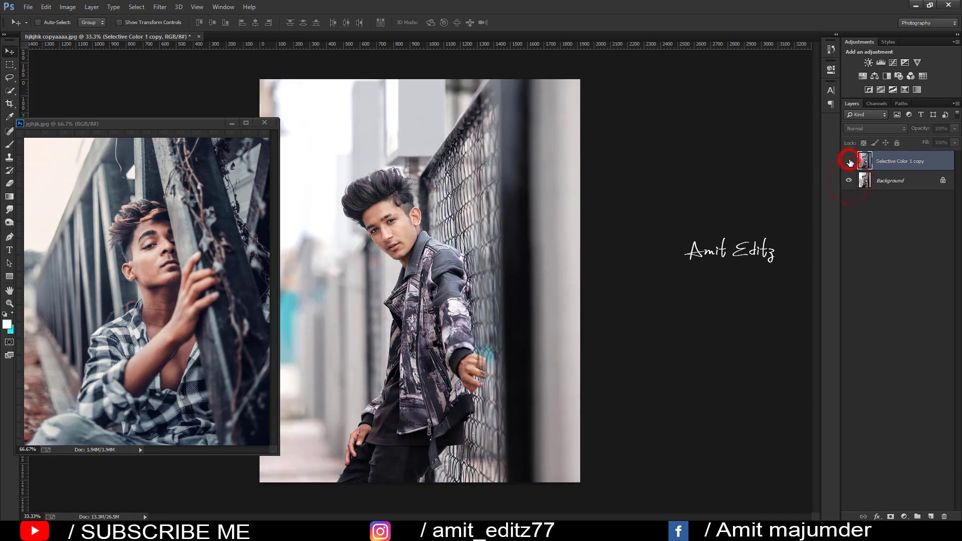
drag(187, 123, 119, 123)
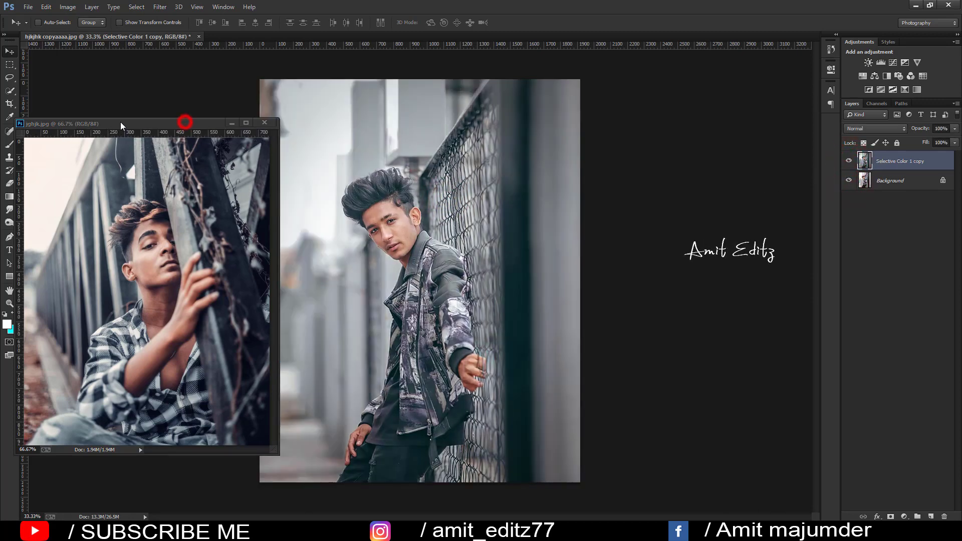
click(440, 232)
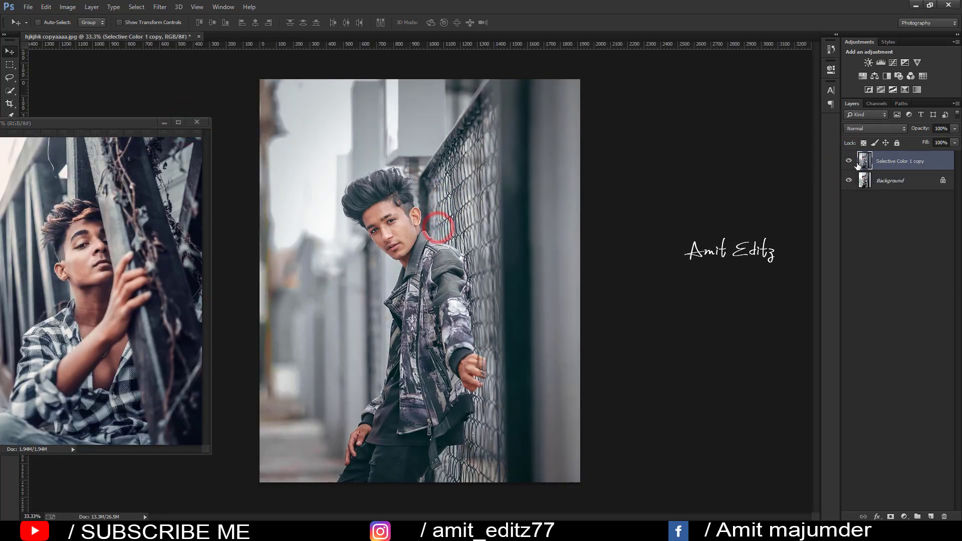
click(853, 160)
click(853, 160)
drag(64, 125, 145, 231)
click(10, 144)
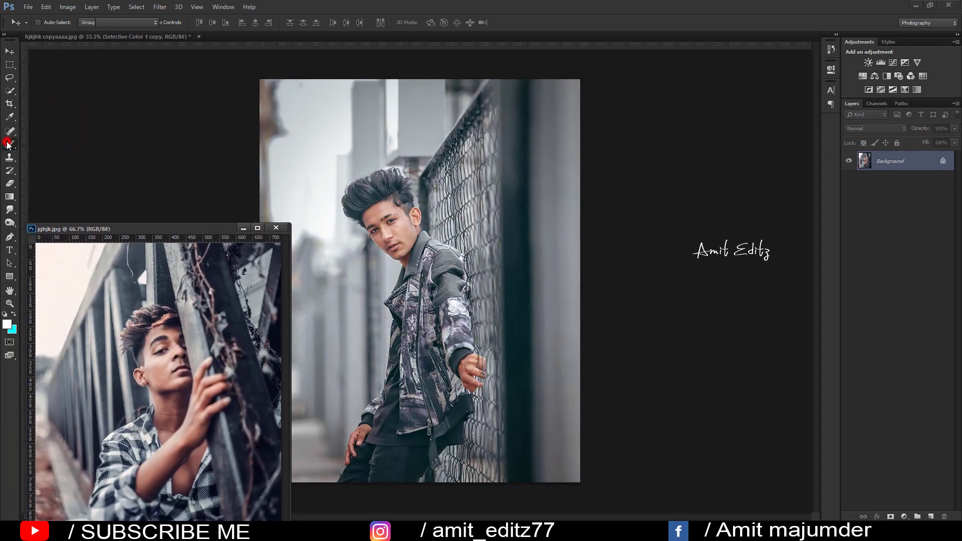
Stamp a white V logo watermark at 150 px on the background left of the man
right_click(368, 172)
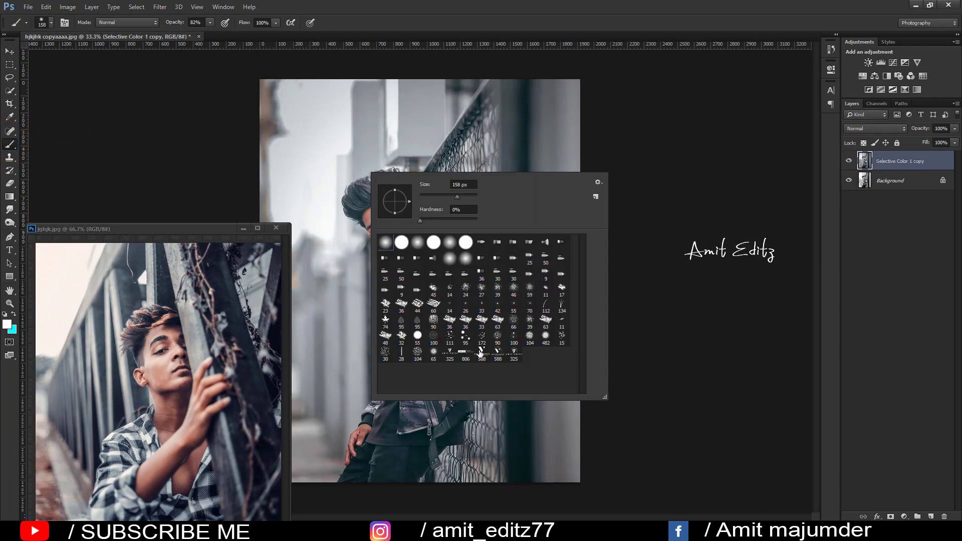
double_click(481, 352)
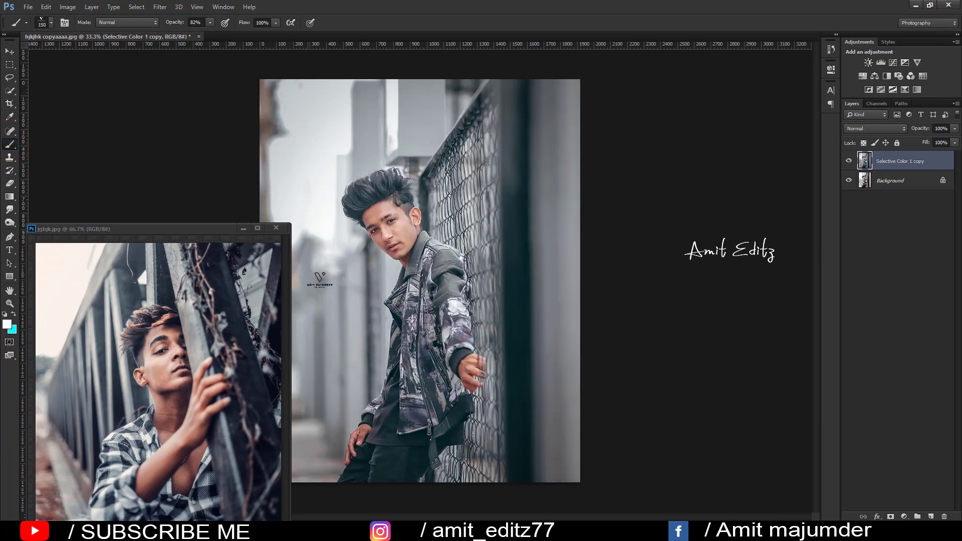
click(321, 284)
mouse_move(208, 228)
mouse_down()
mouse_move(334, 168)
mouse_move(257, 130)
mouse_up()
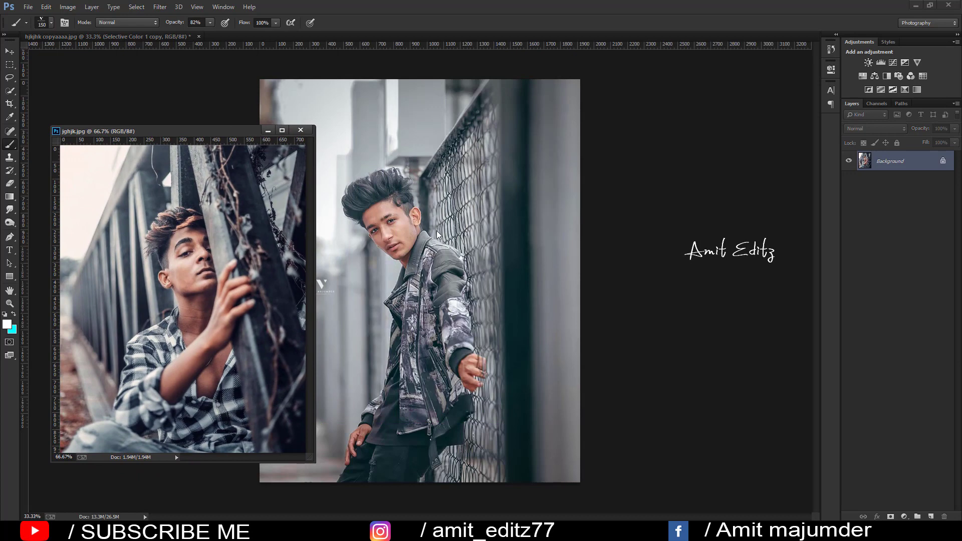
Return to a soft round brush and dock the jghjk.jpg photo as a tab
right_click(431, 203)
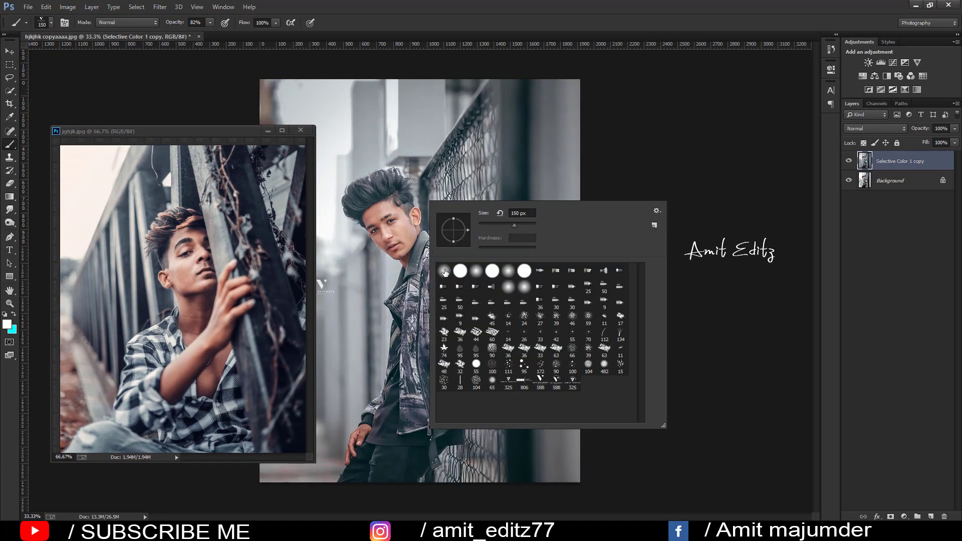
click(445, 272)
click(10, 50)
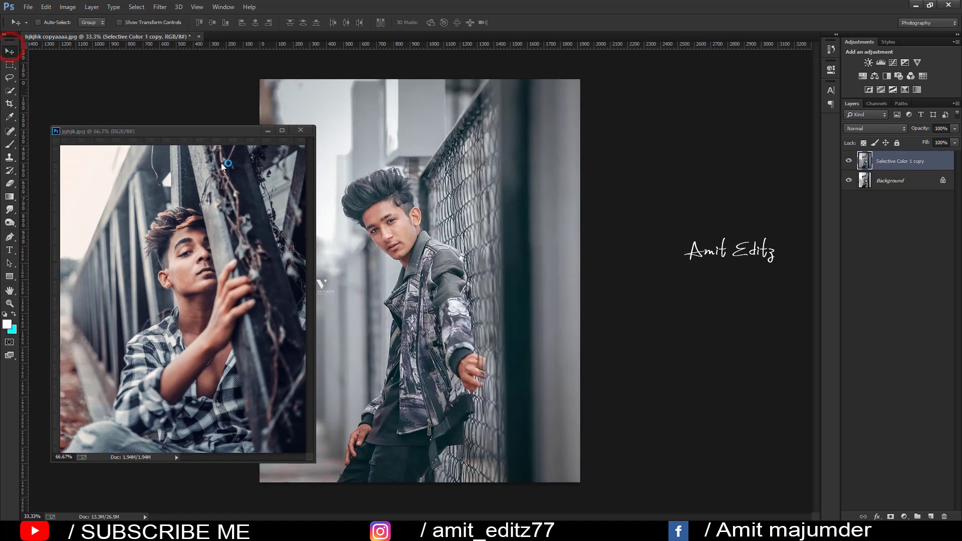
drag(221, 130, 352, 104)
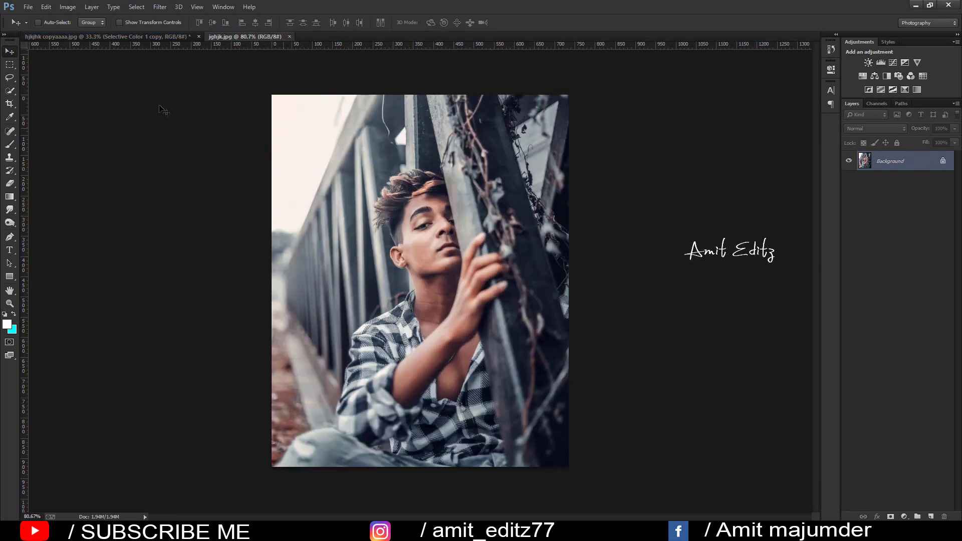
Switch to the fence portrait and zoom in on the man's face
click(133, 36)
mouse_move(318, 279)
mouse_down()
mouse_move(235, 38)
mouse_move(190, 87)
mouse_up()
click(160, 37)
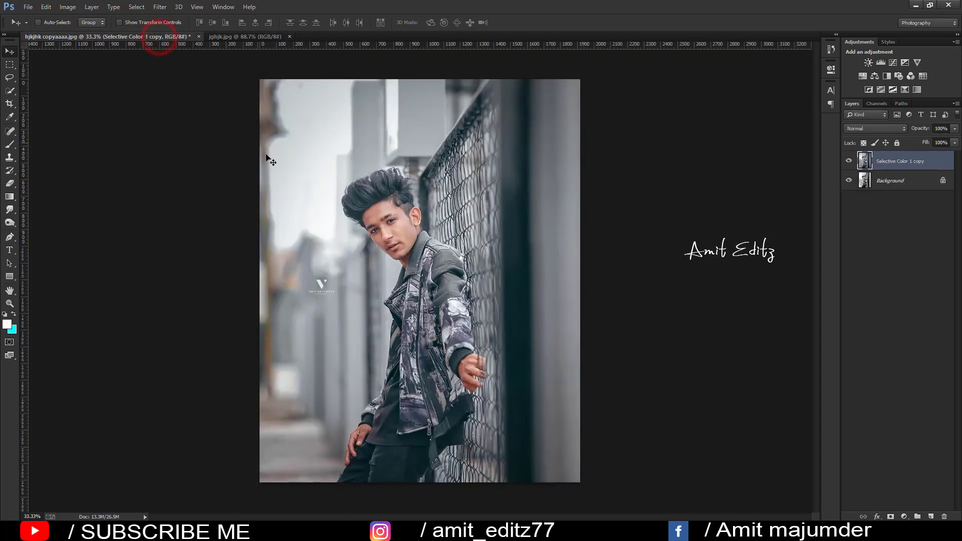
scroll(374, 207, up, 3)
scroll(375, 206, up, 3)
scroll(374, 206, up, 1)
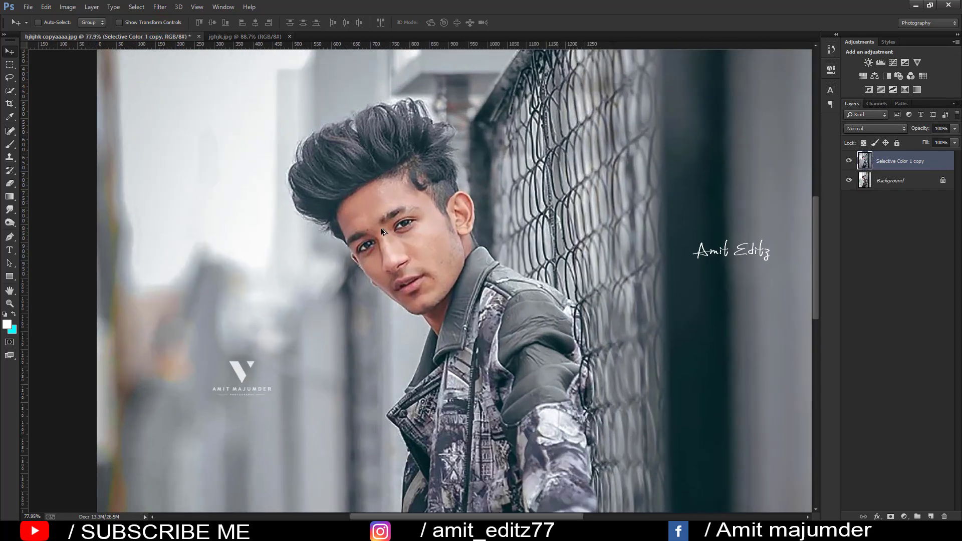
Dodge the forehead, cheeks, under-eyes and nose with the Dodge tool at Midtones, 8%
right_click(8, 221)
click(35, 220)
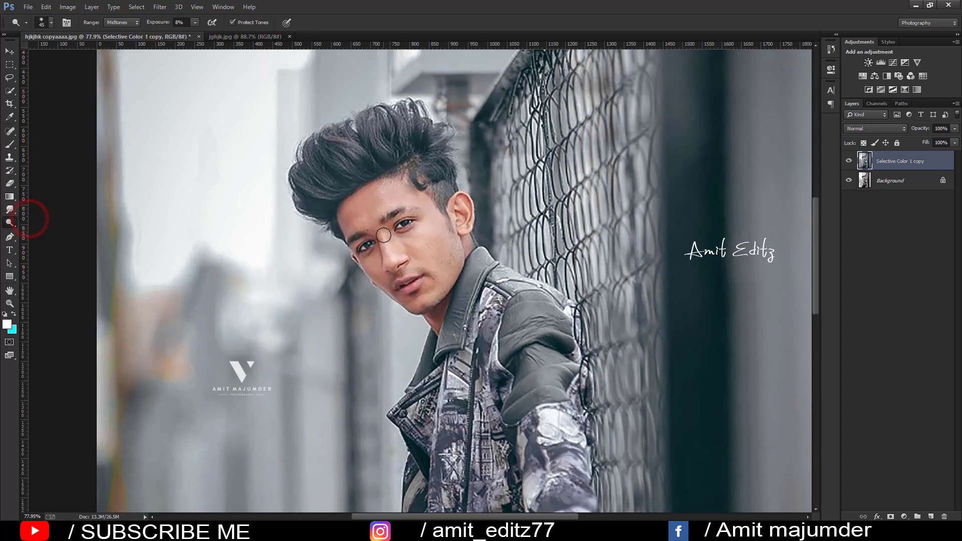
mouse_move(384, 234)
mouse_down()
mouse_move(390, 258)
mouse_move(415, 240)
mouse_up()
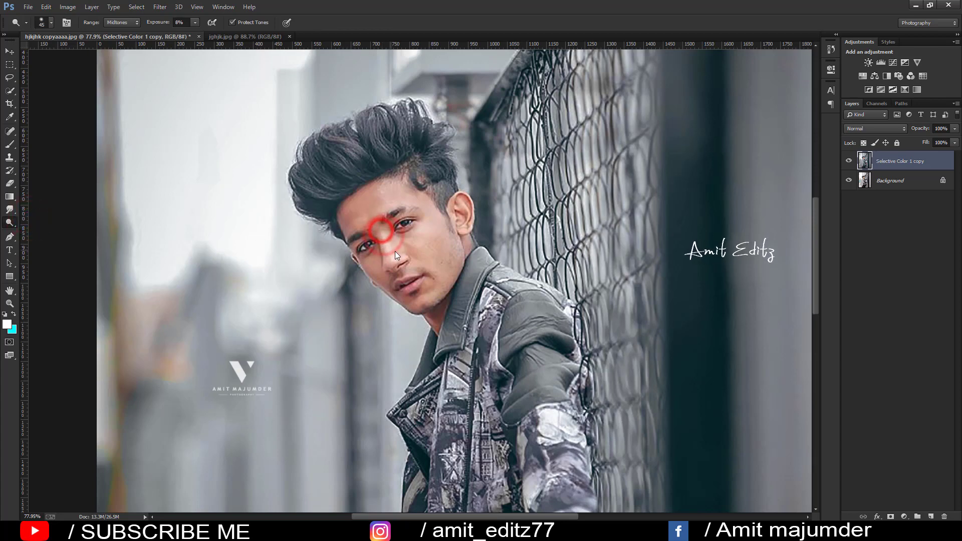
drag(383, 198, 371, 203)
click(440, 239)
click(439, 277)
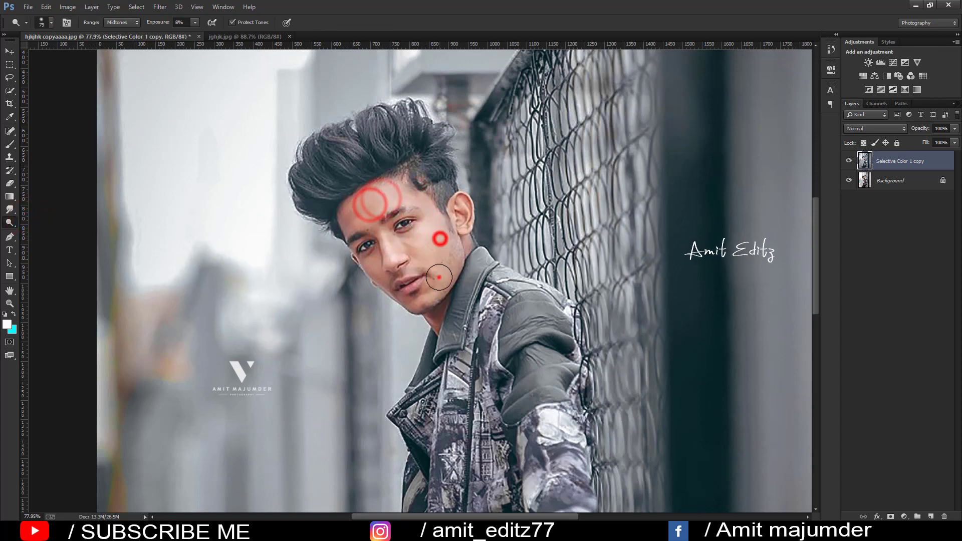
drag(439, 278, 440, 300)
click(354, 215)
click(376, 268)
click(422, 228)
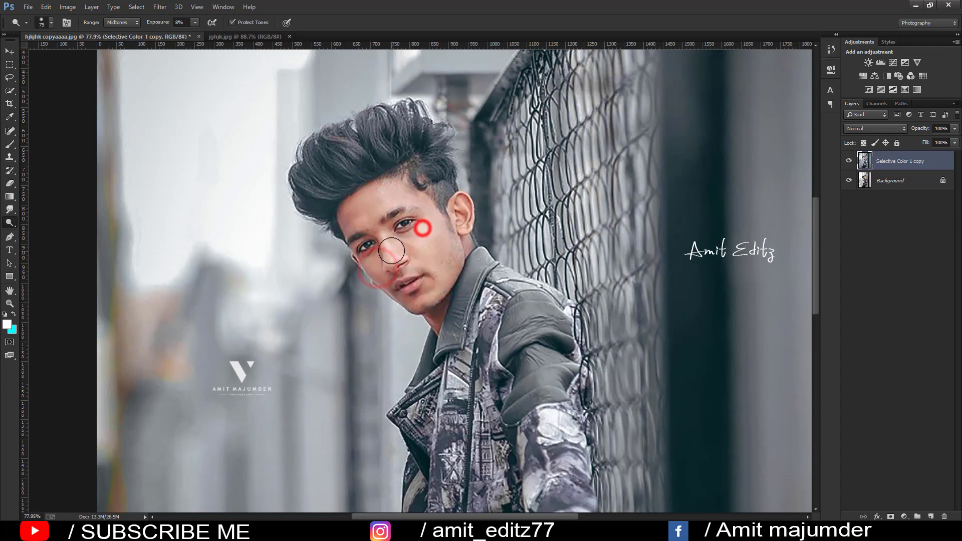
click(391, 250)
scroll(448, 311, down, 5)
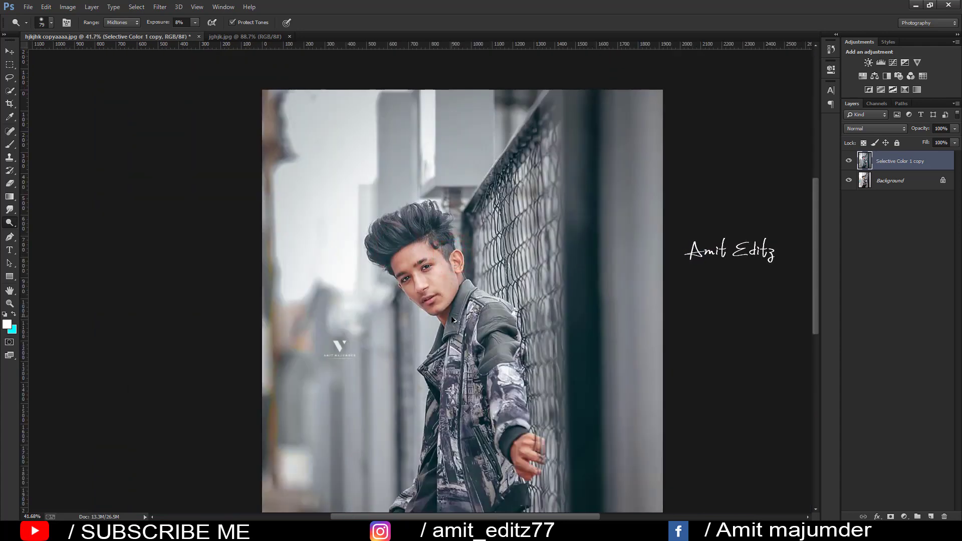
scroll(454, 318, down, 1)
scroll(454, 317, down, 1)
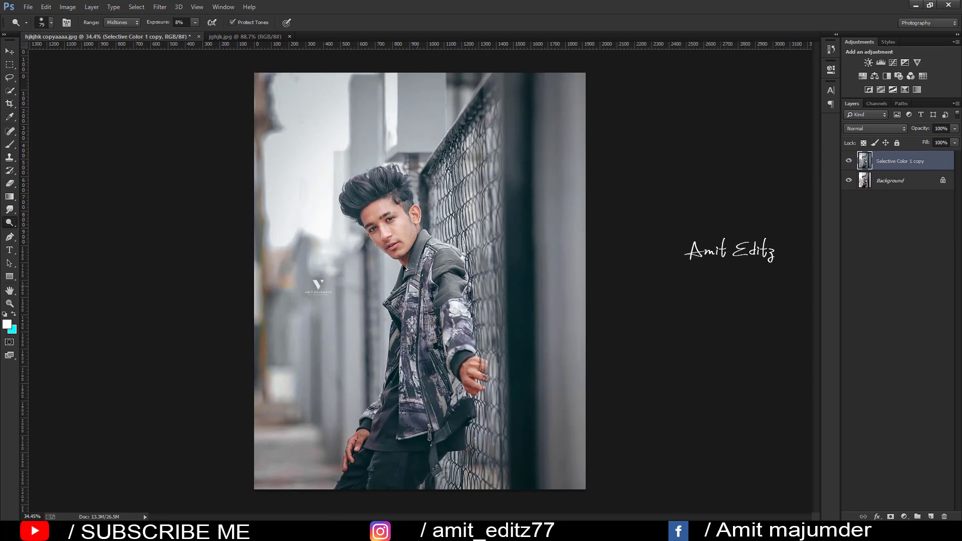
scroll(392, 240, up, 2)
scroll(393, 240, down, 1)
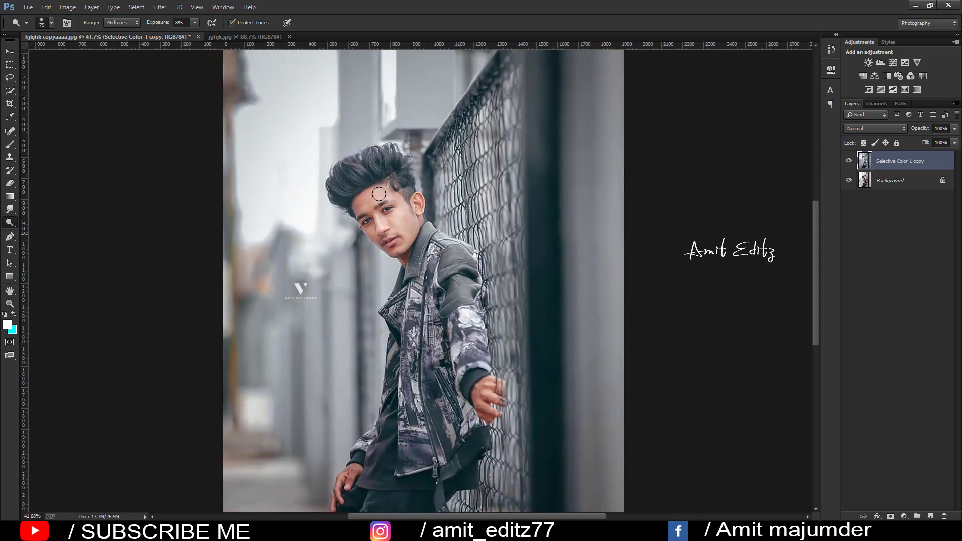
click(222, 37)
click(152, 39)
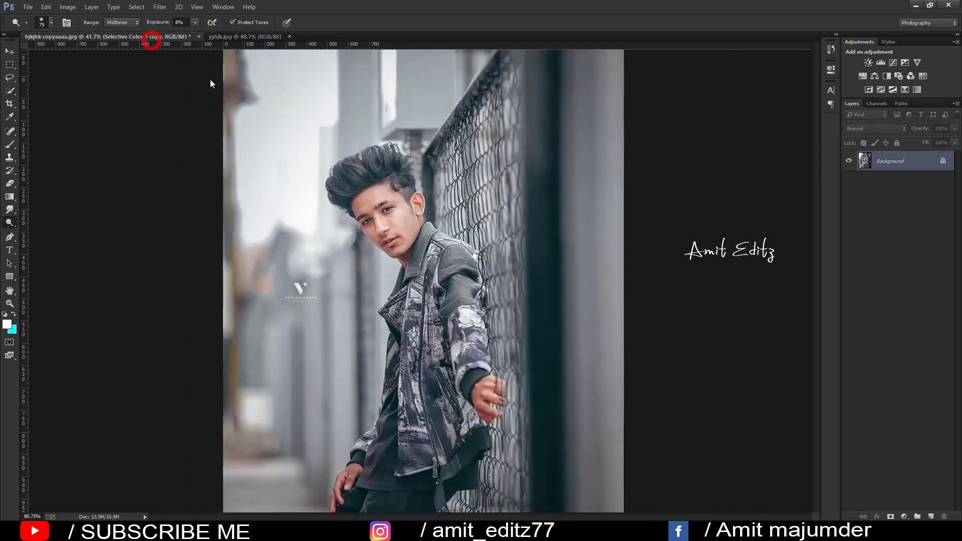
scroll(301, 283, down, 1)
scroll(310, 279, down, 1)
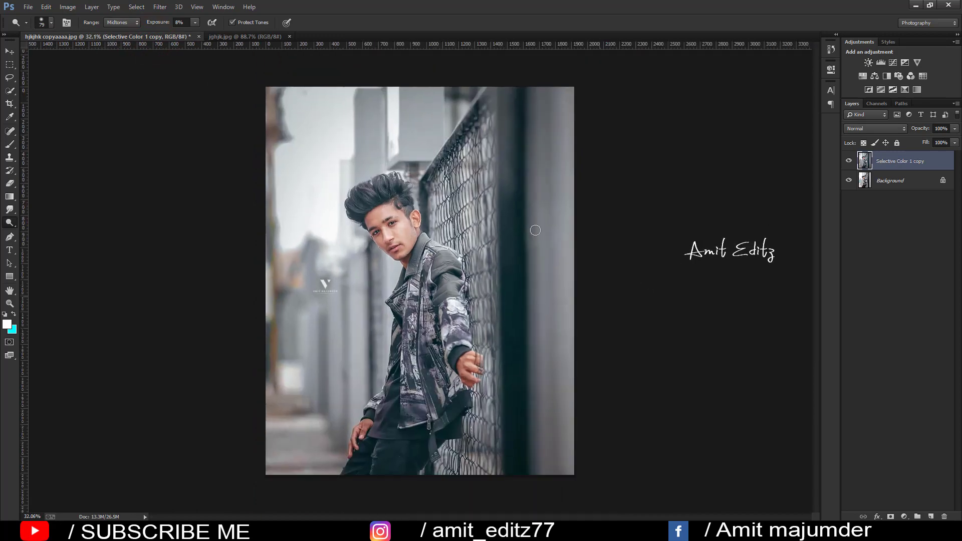
click(850, 161)
scroll(355, 283, down, 1)
scroll(355, 283, up, 1)
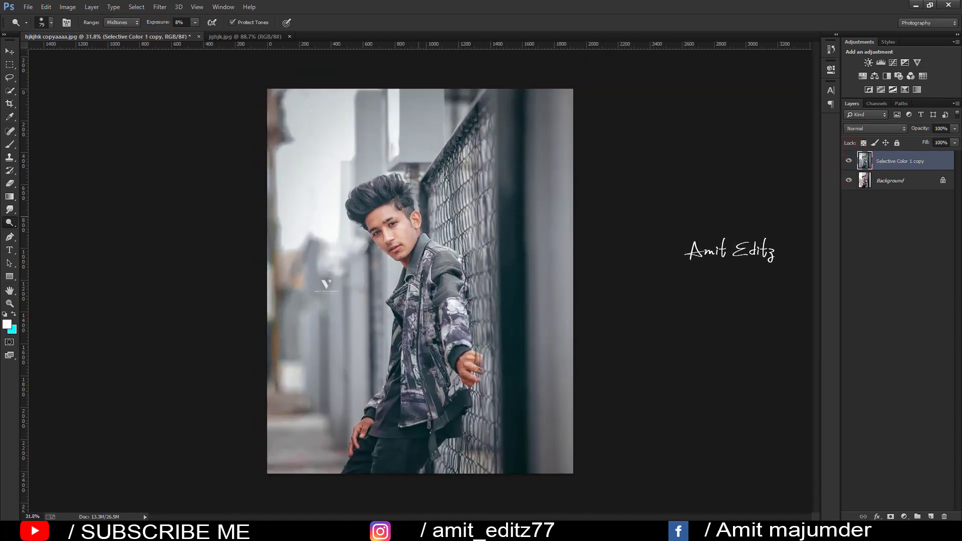